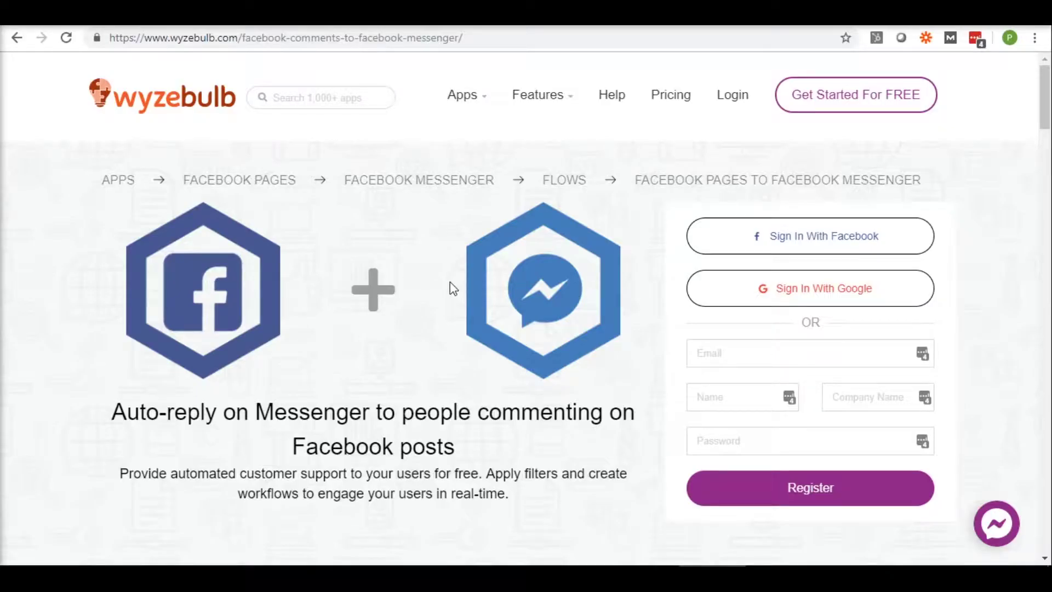
Step: Leave the Facebook-comments-to-Messenger flow page for the Wyzebulb Facebook page tab
{"action": "triple_click", "coordinate": [306, 418]}
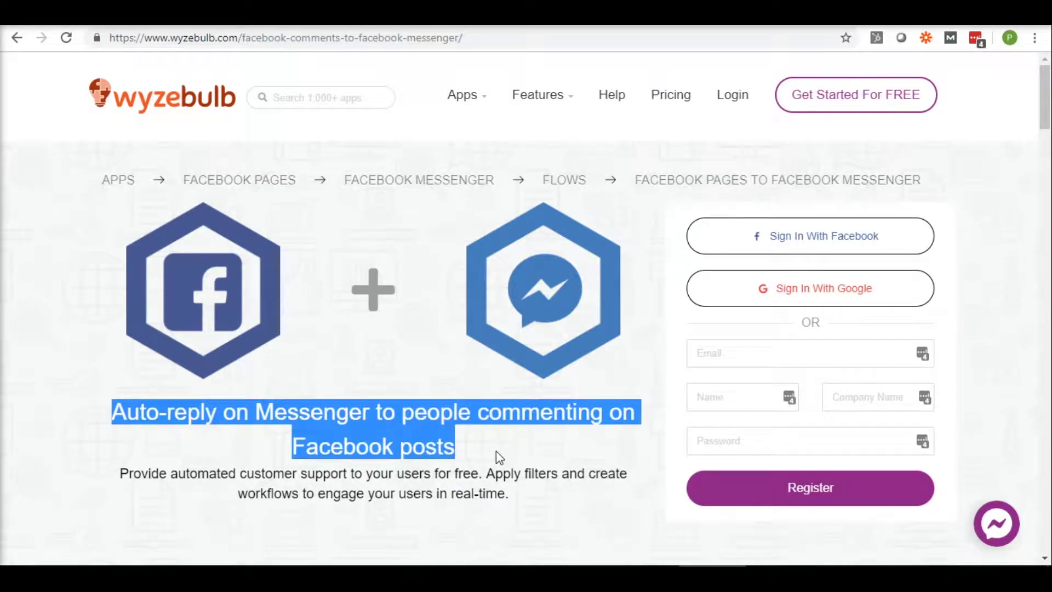
{"action": "left_click", "coordinate": [489, 448]}
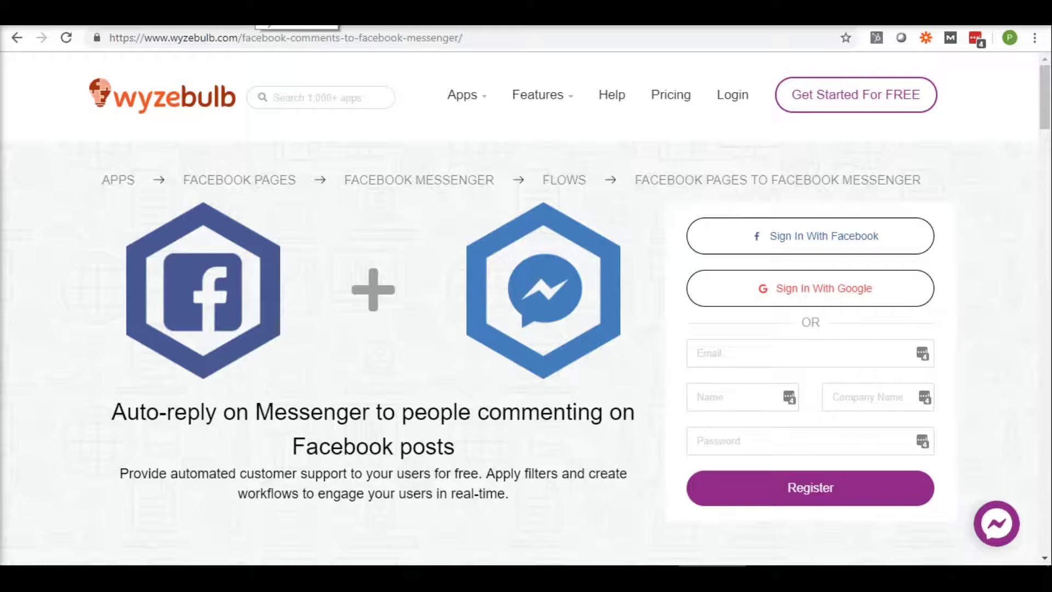
{"action": "key", "text": "ctrl+Tab"}
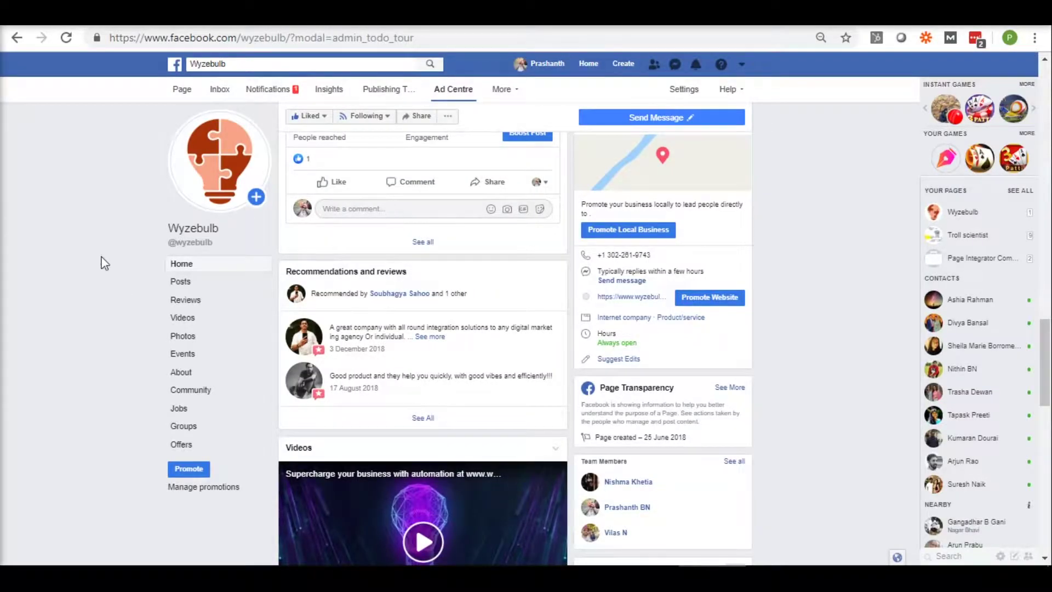
Step: Comment 'hi' on the Wyzebulb page post and read the Messenger auto-reply in the chat
{"action": "scroll", "coordinate": [104, 263], "scroll_direction": "up", "scroll_amount": 5}
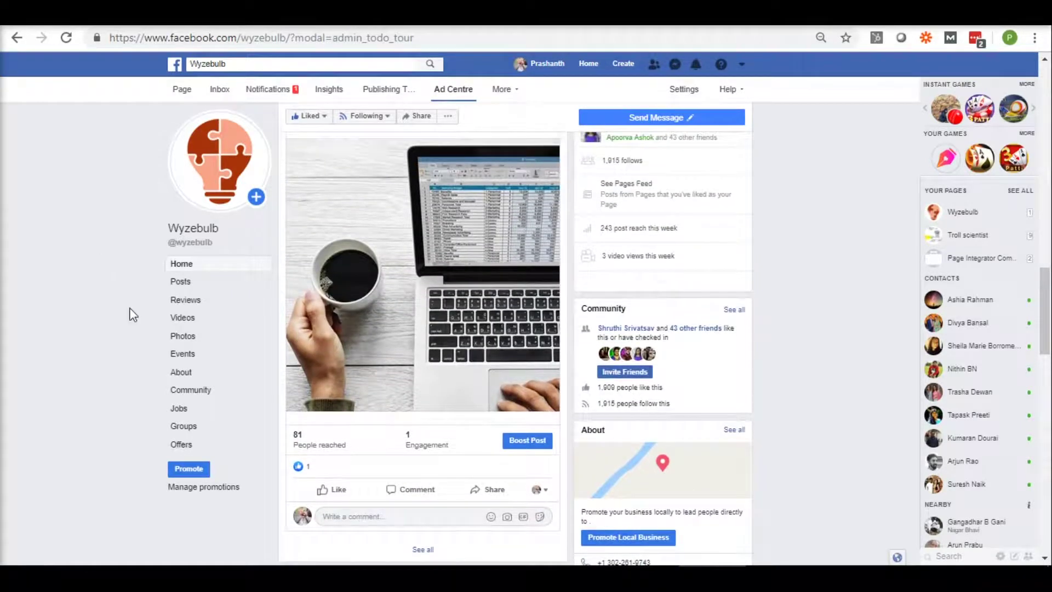
{"action": "scroll", "coordinate": [123, 371], "scroll_direction": "down", "scroll_amount": 3}
{"action": "left_click", "coordinate": [382, 327]}
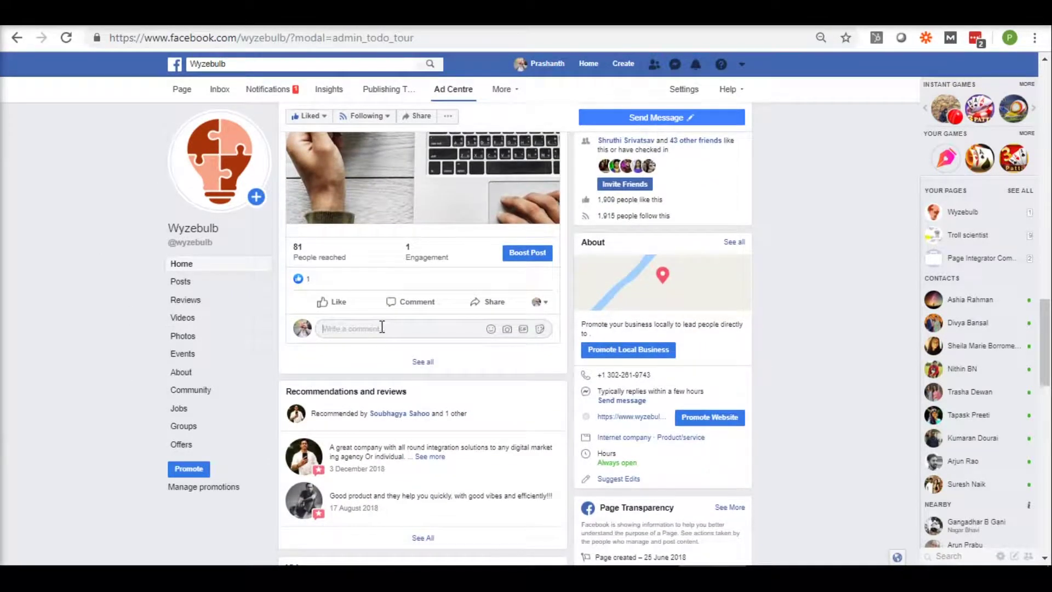
{"action": "type", "text": "hi"}
{"action": "key", "text": "Return"}
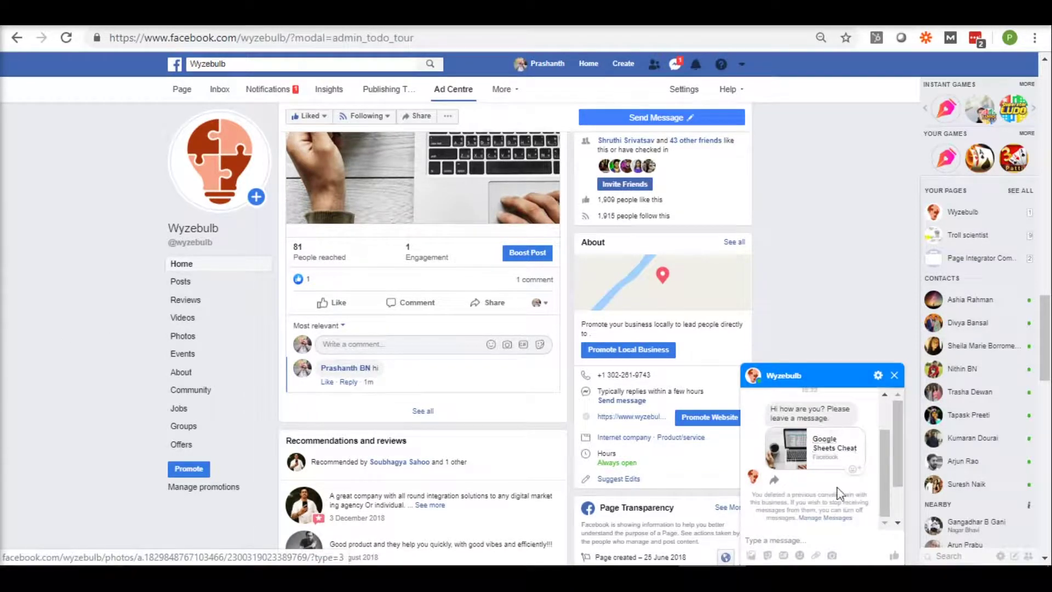
{"action": "left_click", "coordinate": [803, 539]}
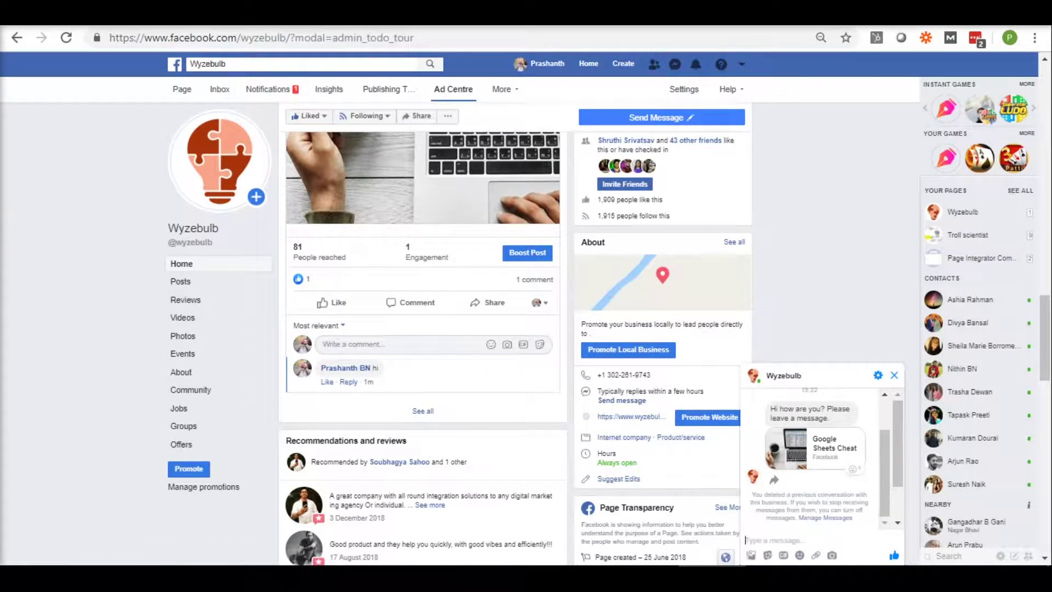
Step: Return to the Wyzebulb website tab
{"action": "left_click", "coordinate": [778, 14]}
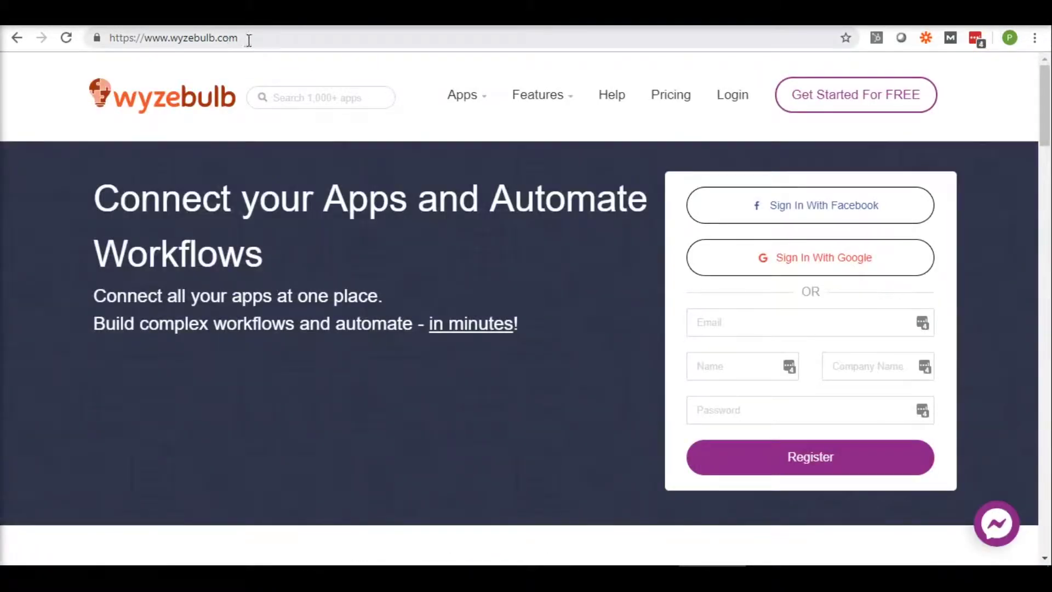
{"action": "left_click", "coordinate": [247, 38]}
{"action": "left_click", "coordinate": [551, 268]}
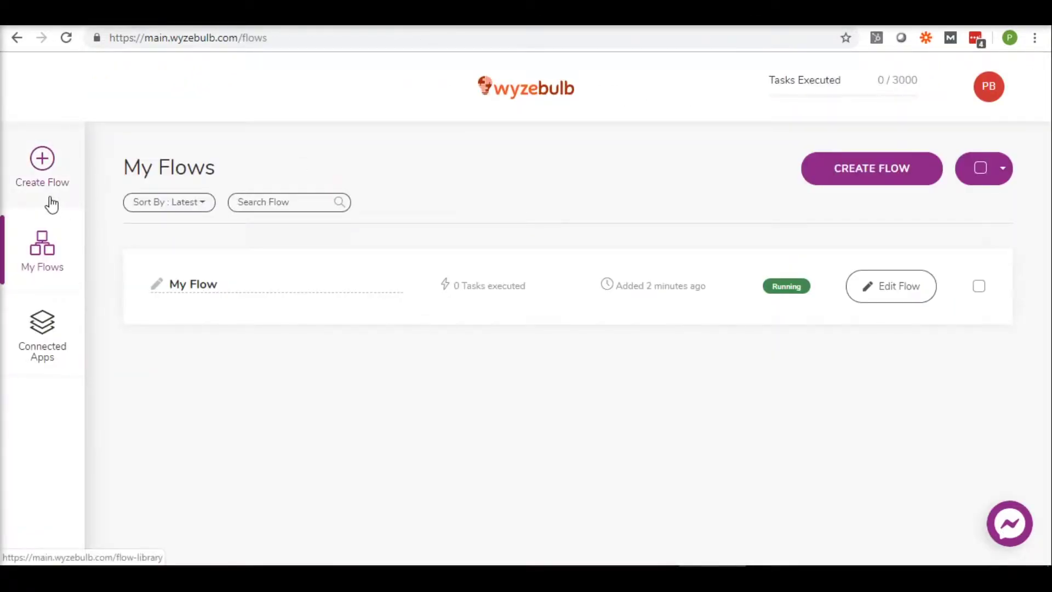
Step: Start a new flow with Facebook Pages as the first app and Facebook Messenger as the second
{"action": "left_click", "coordinate": [49, 202]}
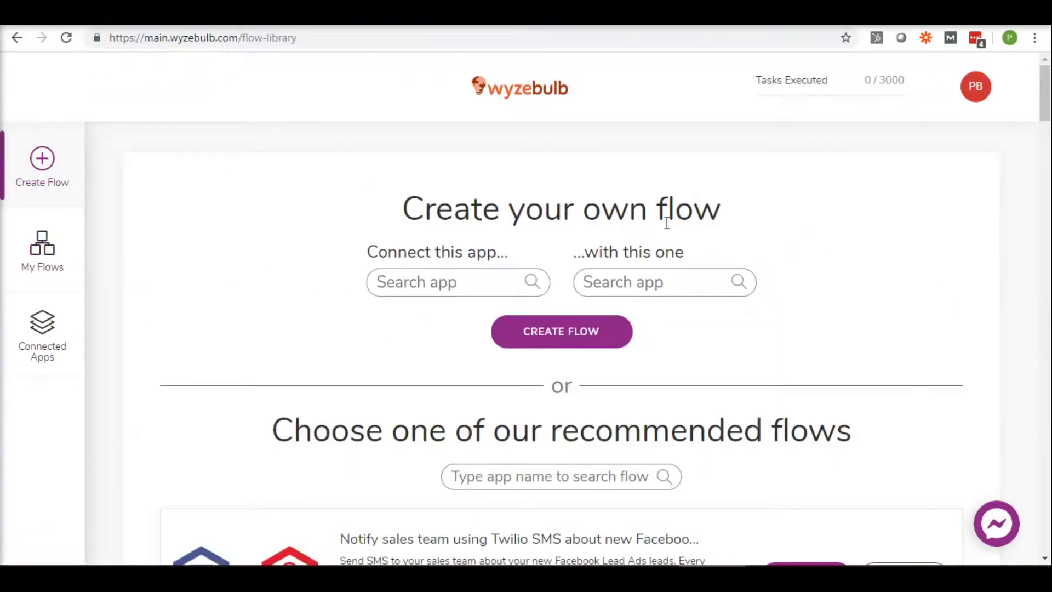
{"action": "left_click", "coordinate": [448, 281]}
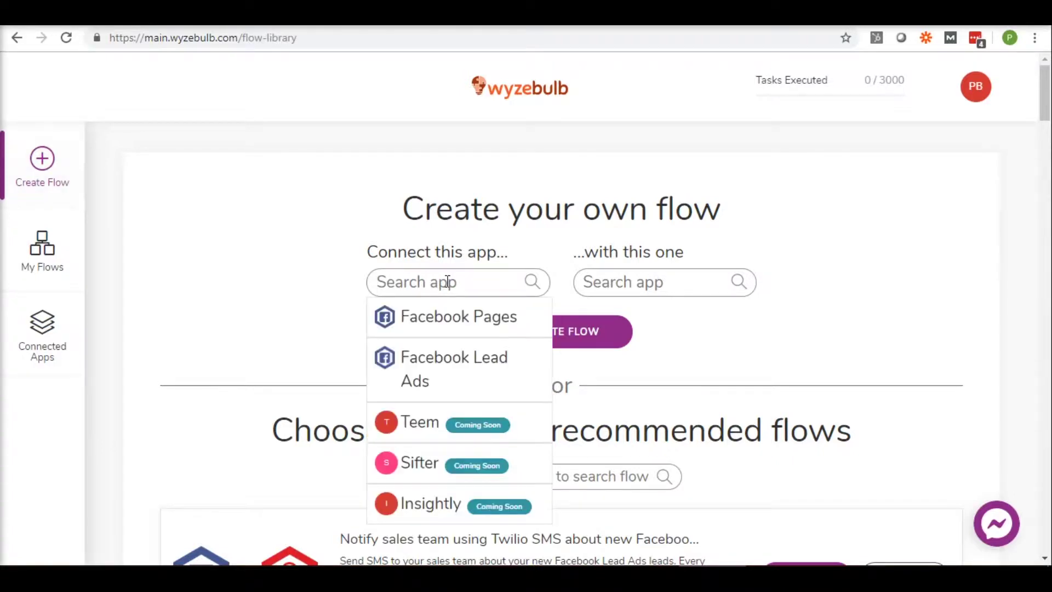
{"action": "left_click", "coordinate": [475, 316]}
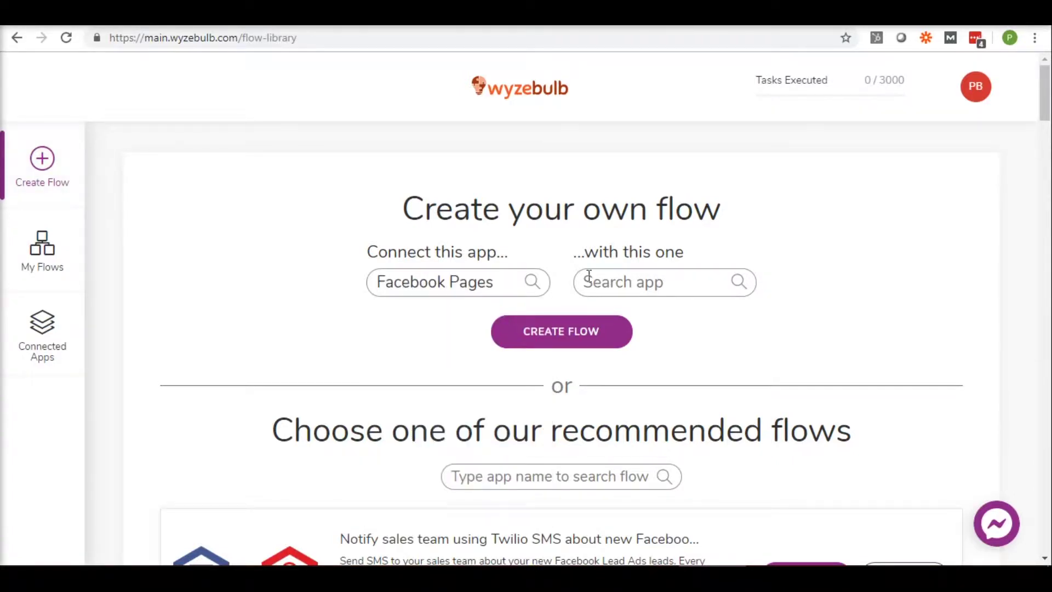
{"action": "left_click", "coordinate": [631, 276]}
{"action": "type", "text": "mess"}
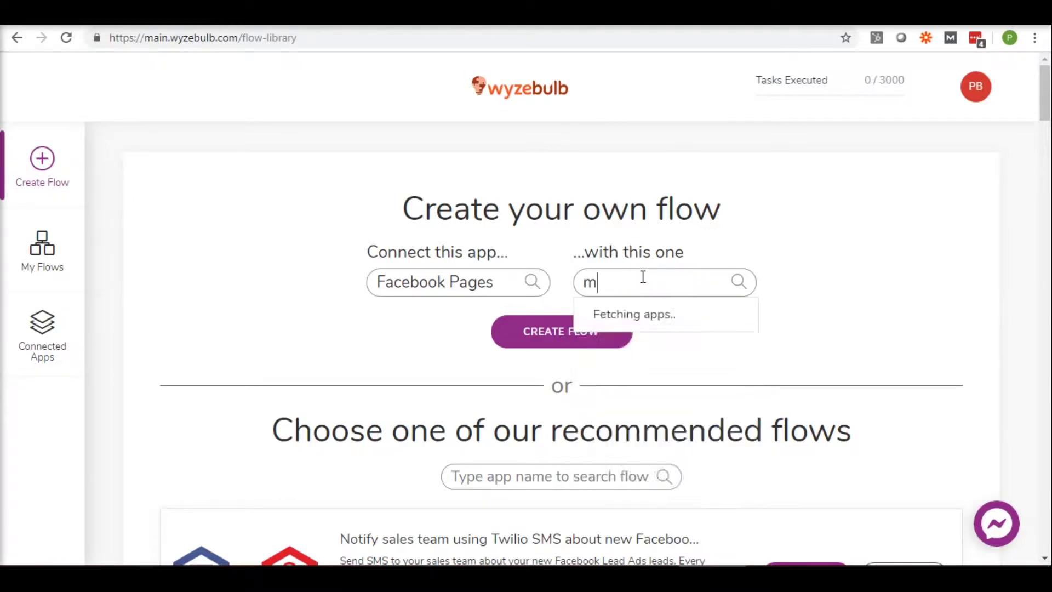
{"action": "left_click", "coordinate": [652, 311]}
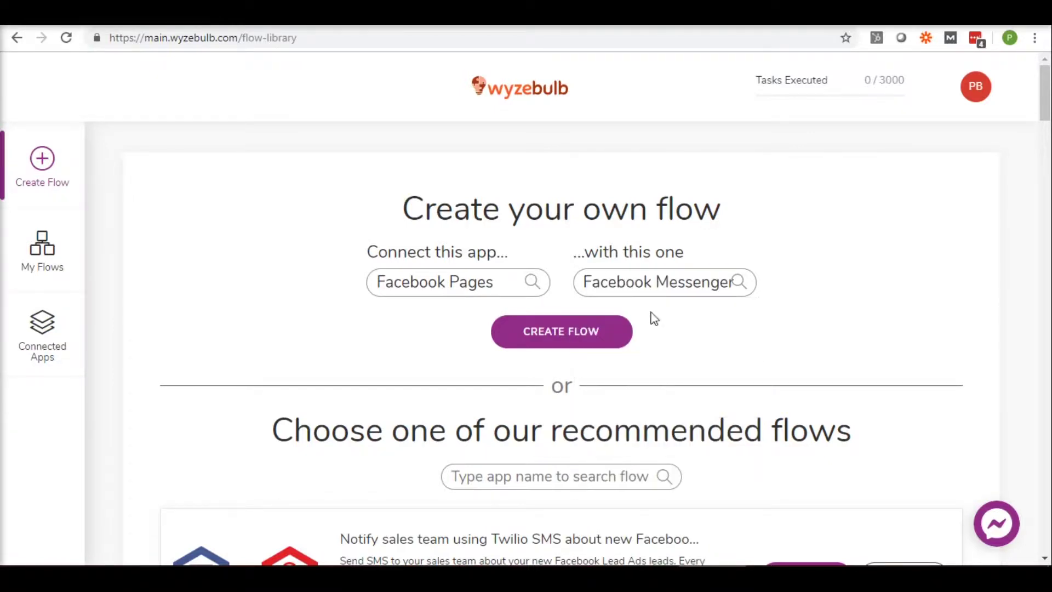
Step: Create the flow and set the Facebook Pages trigger to 'New comment on page'
{"action": "left_click", "coordinate": [550, 331]}
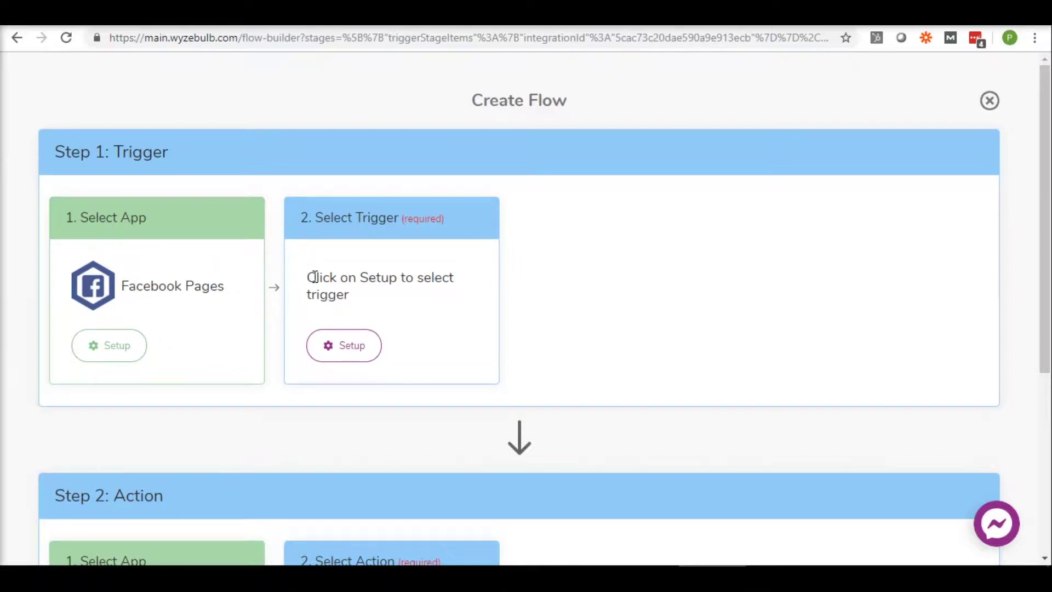
{"action": "left_click_drag", "start_coordinate": [311, 277], "coordinate": [384, 297]}
{"action": "left_click", "coordinate": [362, 343]}
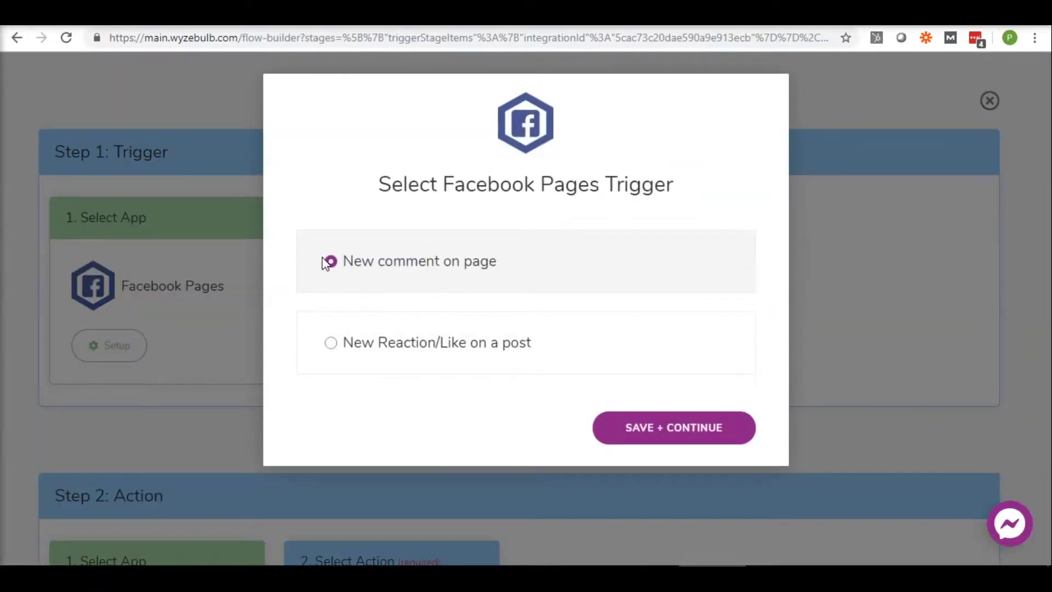
{"action": "left_click", "coordinate": [628, 428]}
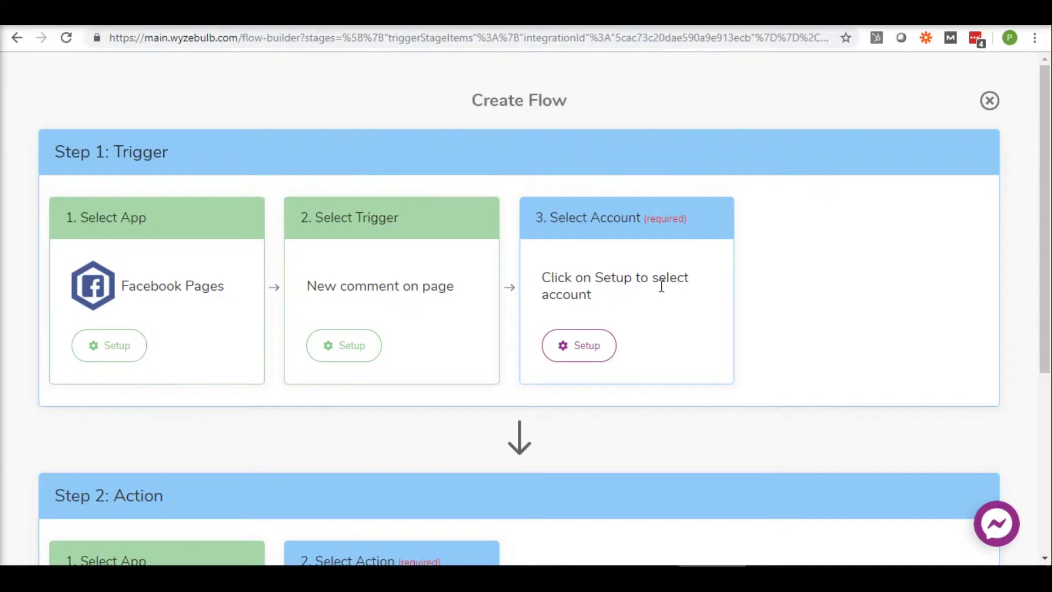
Step: Link a new Facebook account through the login popup and save account #3 for the trigger
{"action": "left_click", "coordinate": [598, 350]}
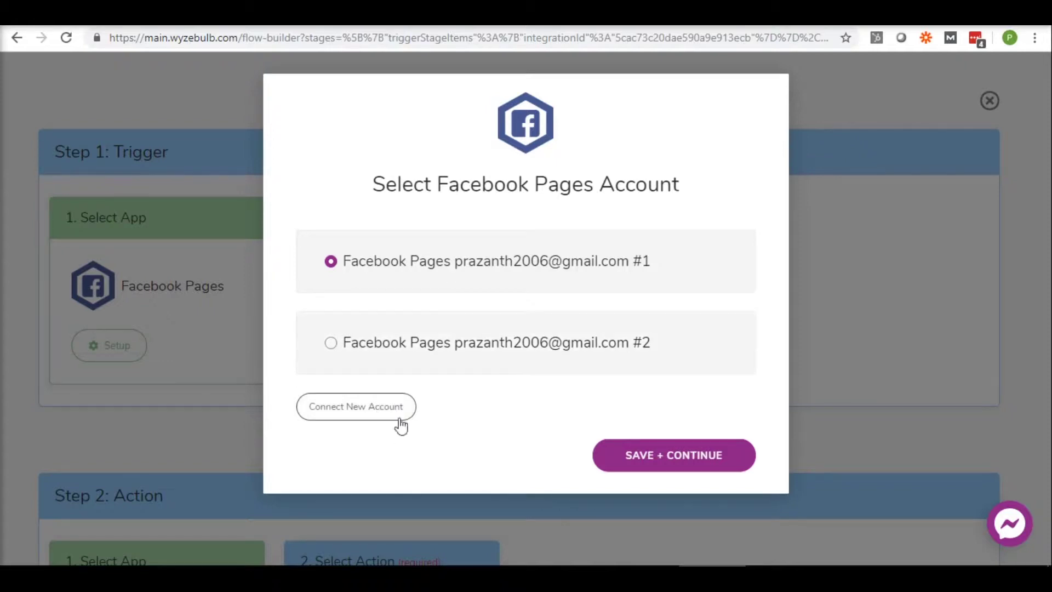
{"action": "left_click", "coordinate": [363, 407]}
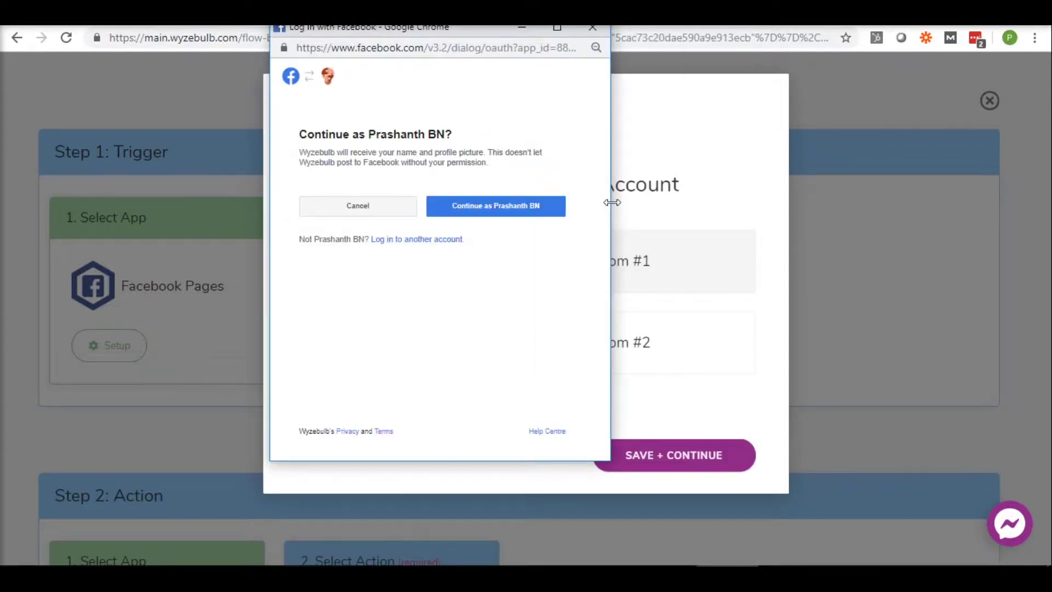
{"action": "left_click", "coordinate": [501, 206]}
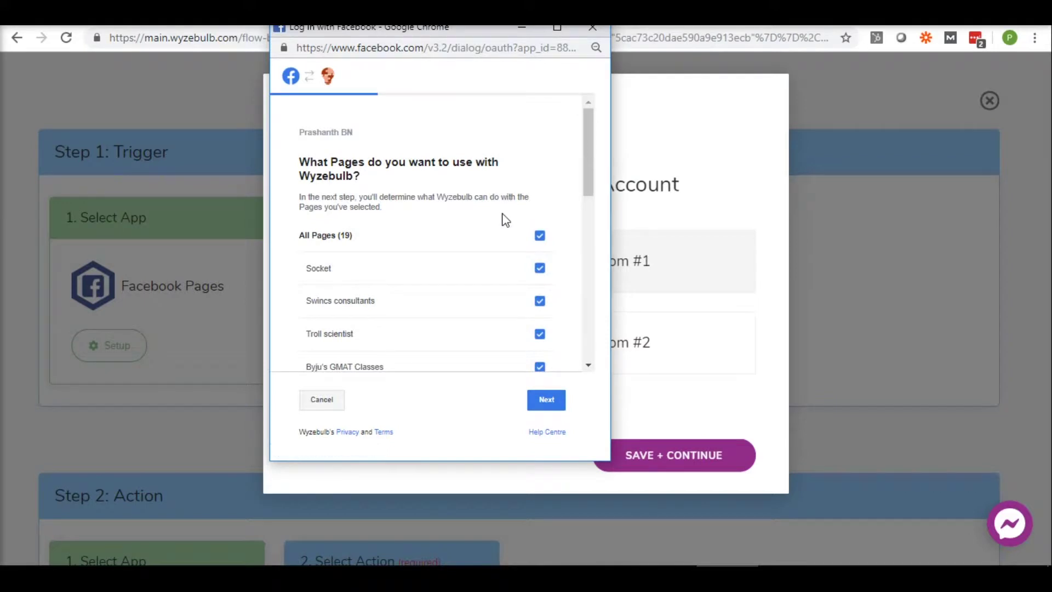
{"action": "scroll", "coordinate": [575, 250], "scroll_direction": "down", "scroll_amount": 2}
{"action": "scroll", "coordinate": [573, 250], "scroll_direction": "up", "scroll_amount": 2}
{"action": "left_click", "coordinate": [543, 400]}
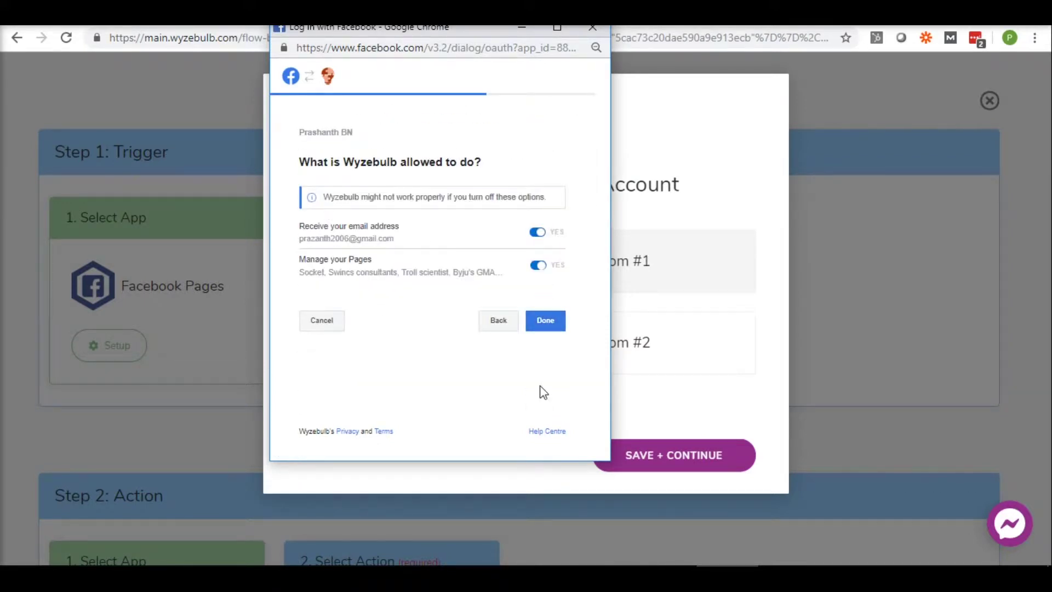
{"action": "left_click", "coordinate": [543, 320]}
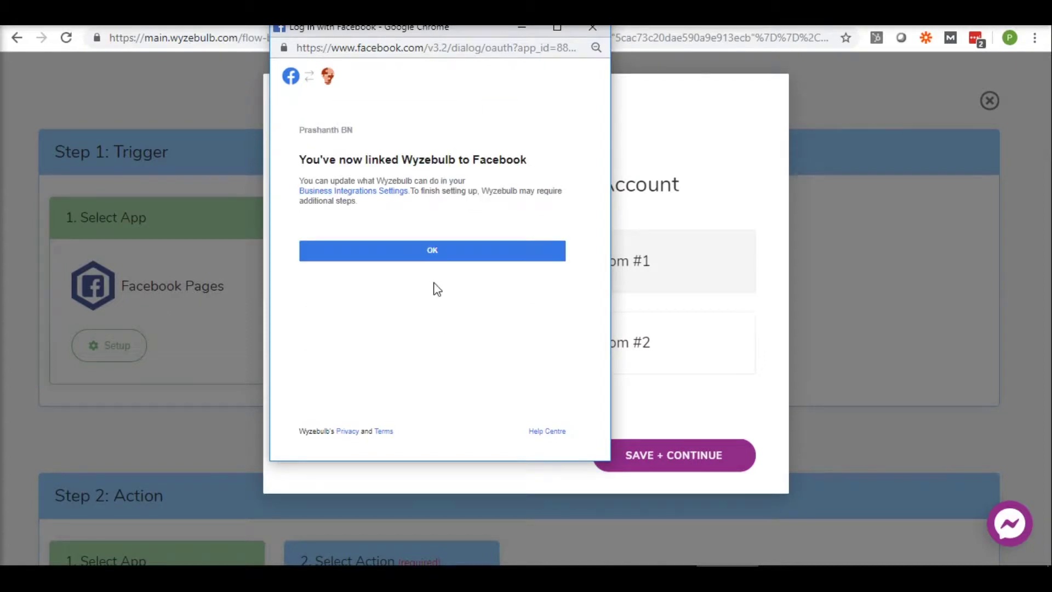
{"action": "left_click", "coordinate": [431, 258]}
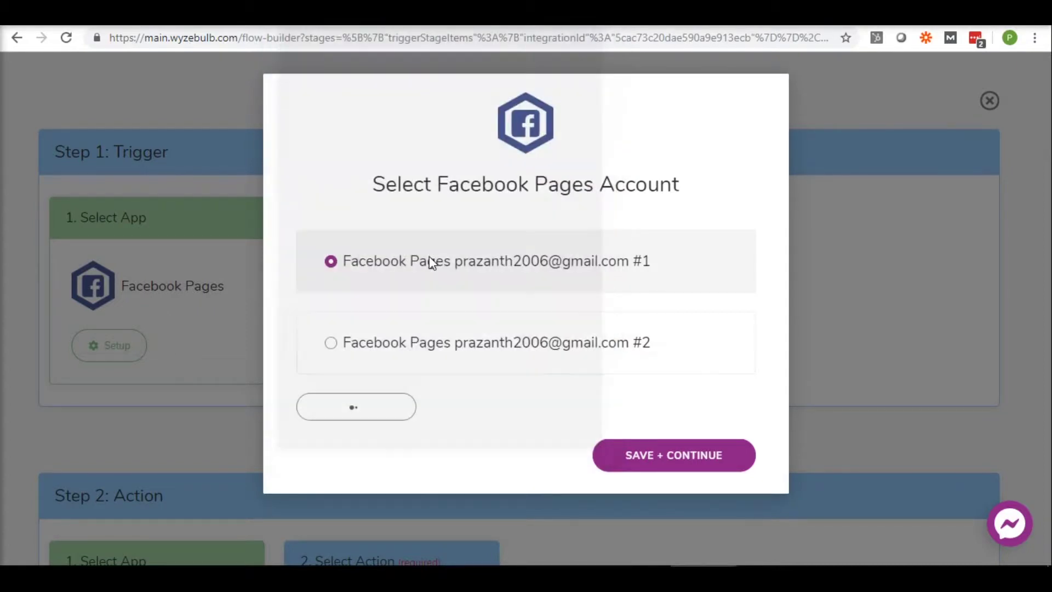
{"action": "left_click", "coordinate": [355, 425]}
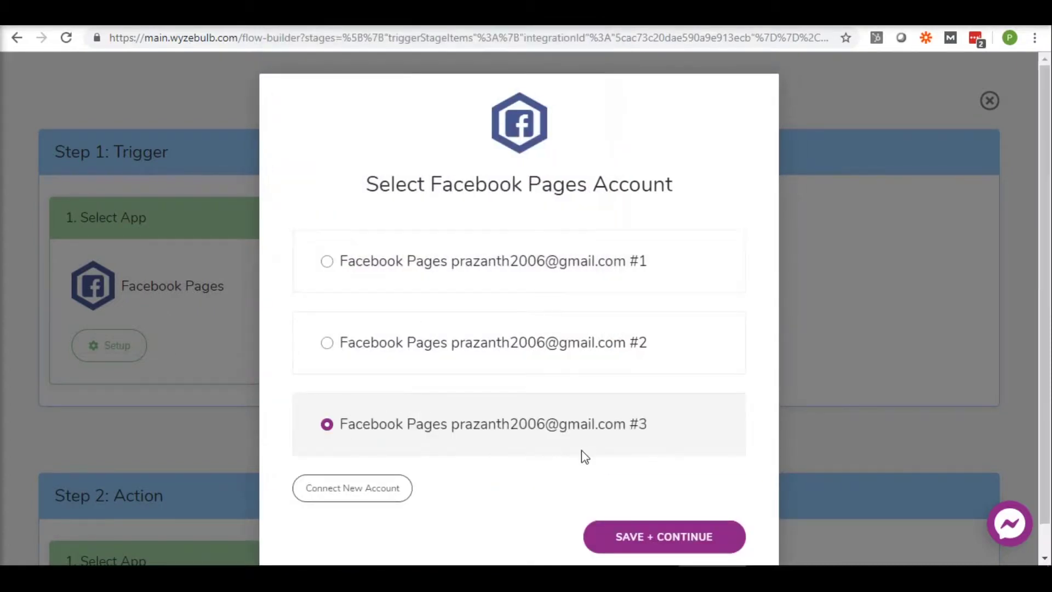
{"action": "left_click", "coordinate": [656, 540]}
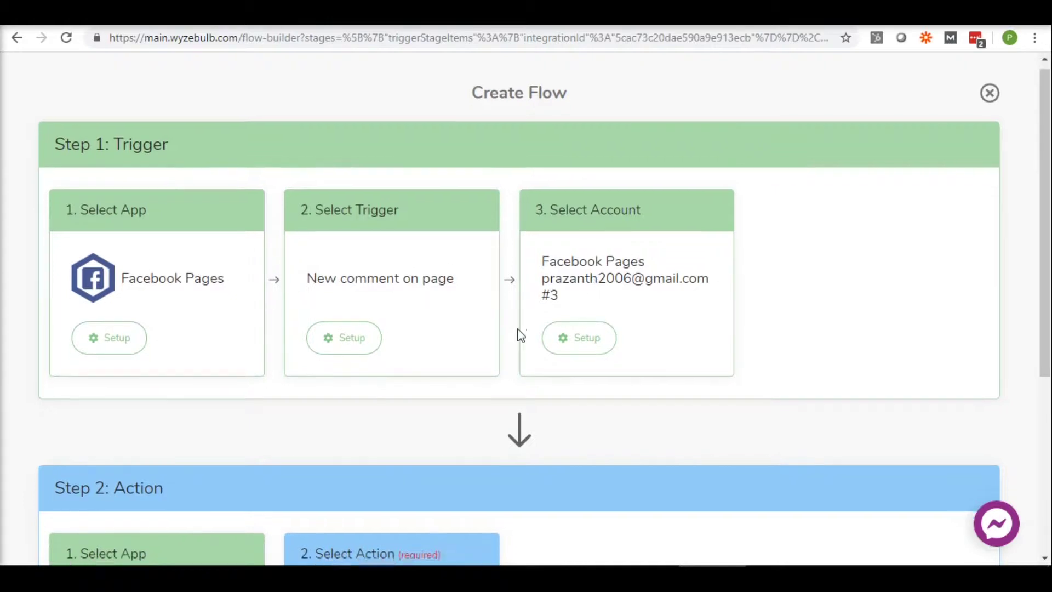
{"action": "scroll", "coordinate": [516, 333], "scroll_direction": "down", "scroll_amount": 5}
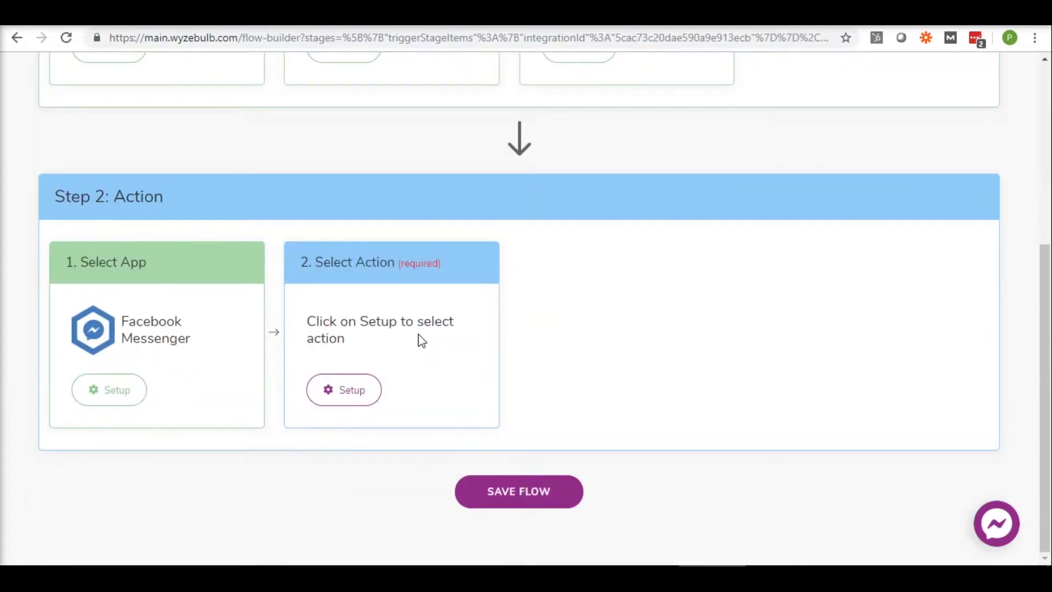
Step: Set the action to Send Message on Facebook Messenger, then link and save new account #3
{"action": "left_click", "coordinate": [354, 397]}
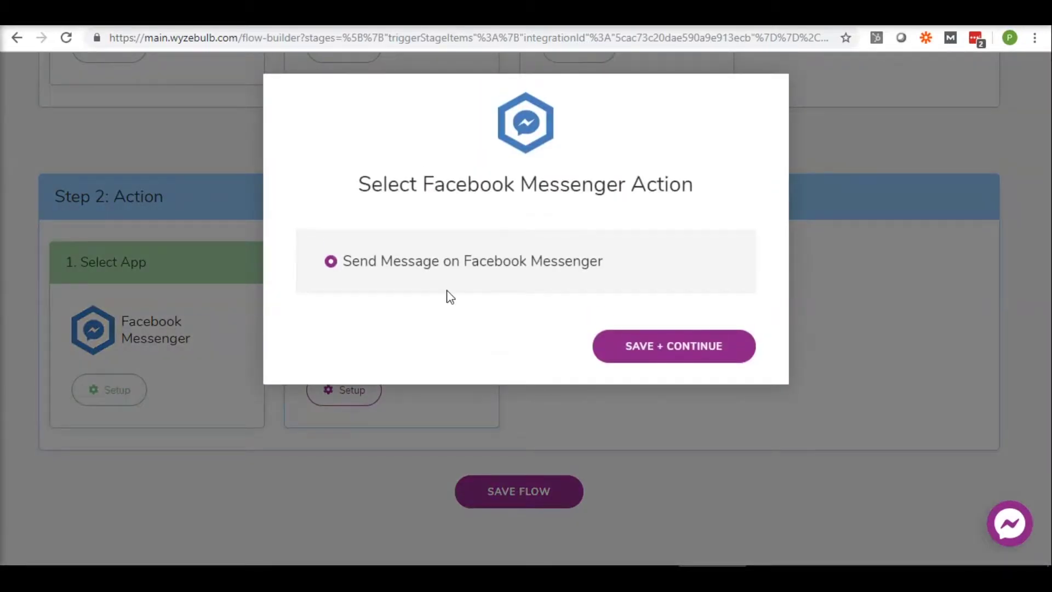
{"action": "left_click", "coordinate": [617, 350]}
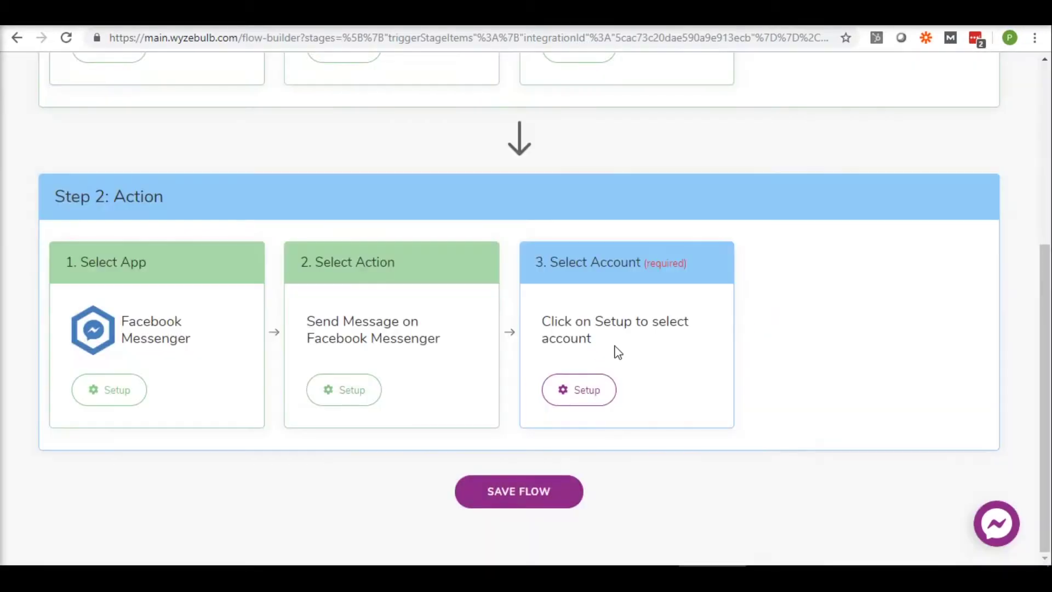
{"action": "left_click", "coordinate": [582, 394]}
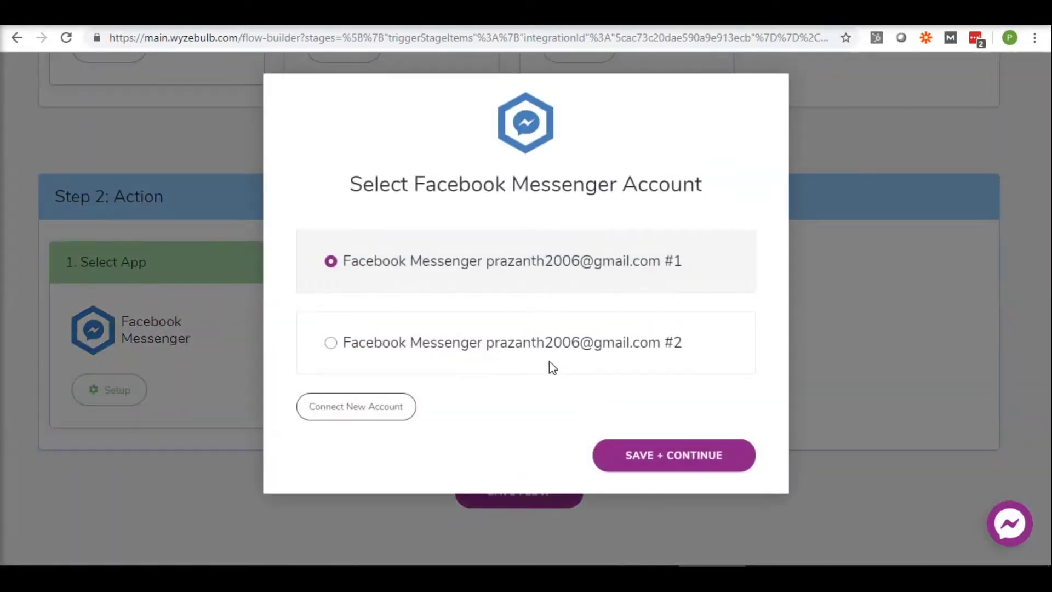
{"action": "left_click", "coordinate": [352, 409]}
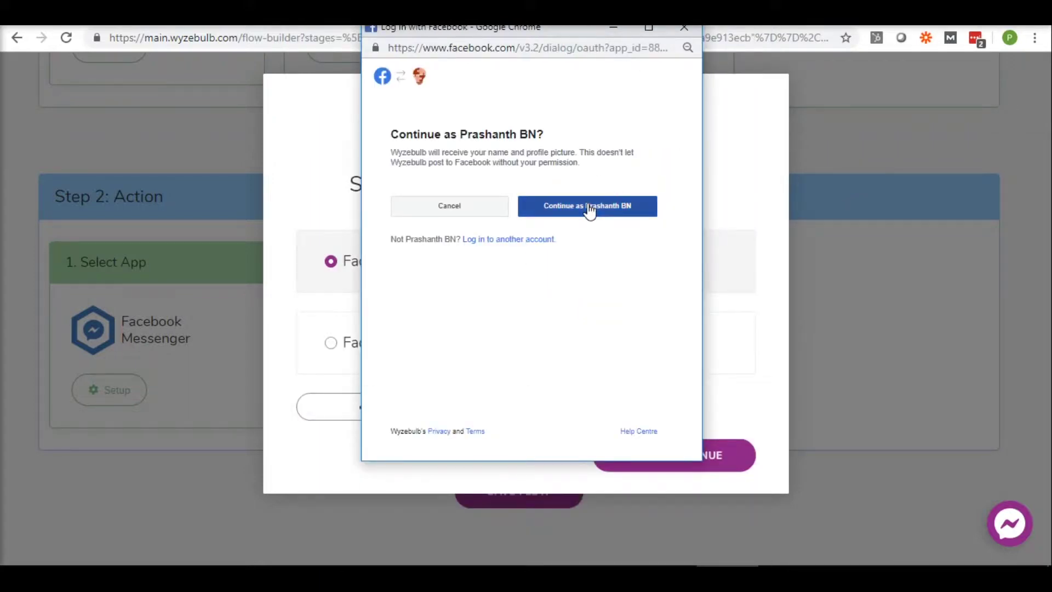
{"action": "left_click", "coordinate": [589, 210]}
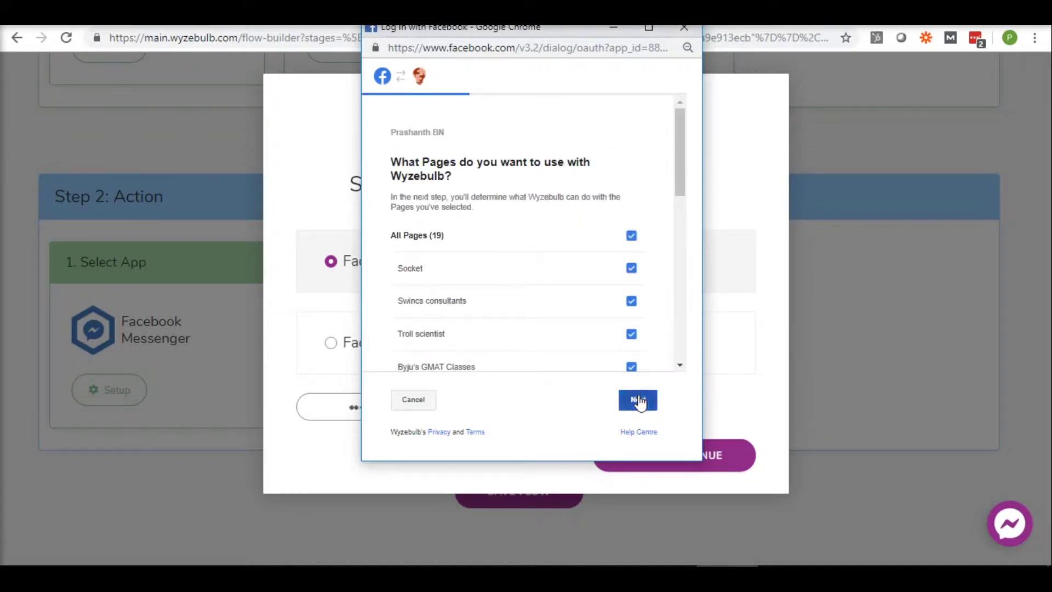
{"action": "left_click", "coordinate": [637, 400]}
{"action": "left_click", "coordinate": [637, 400]}
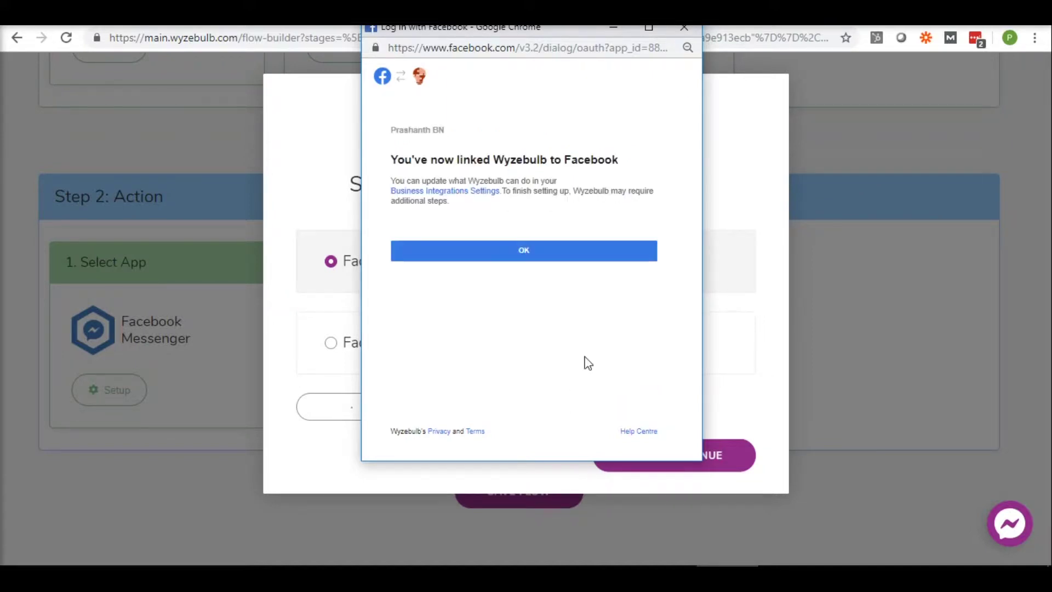
{"action": "left_click", "coordinate": [529, 255]}
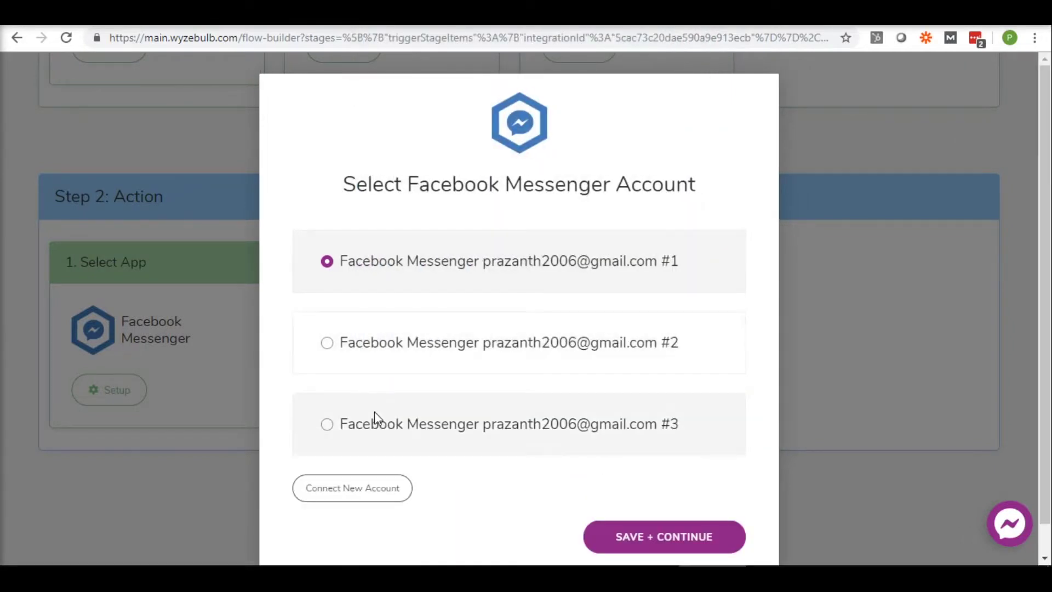
{"action": "left_click", "coordinate": [401, 429]}
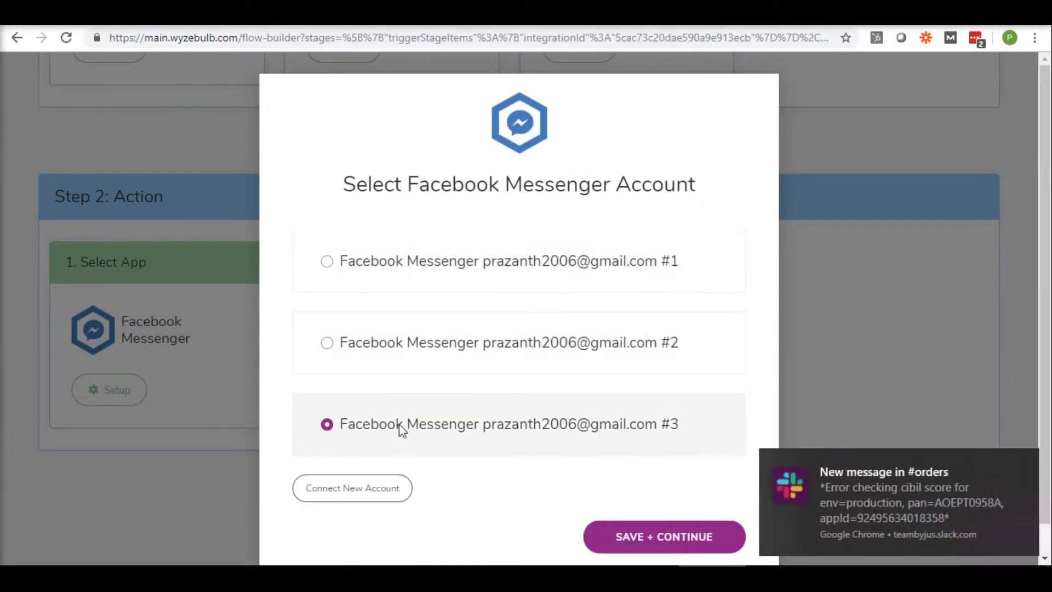
{"action": "left_click", "coordinate": [629, 536]}
Step: Type the reply 'Hi how are you doing? If you need any assistance then you can leave a message here.'
{"action": "left_click", "coordinate": [829, 394]}
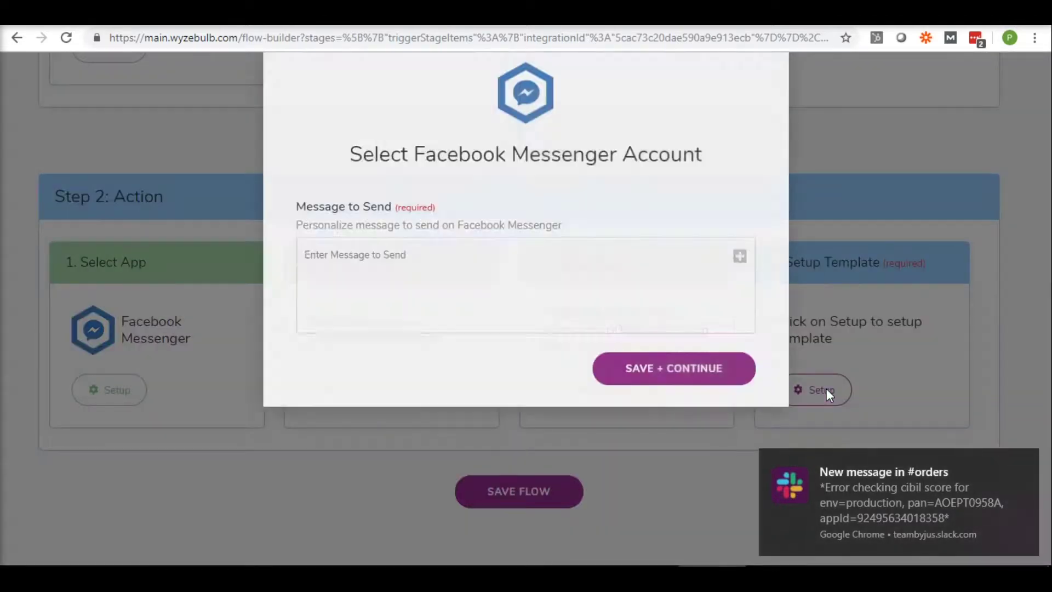
{"action": "left_click", "coordinate": [373, 311]}
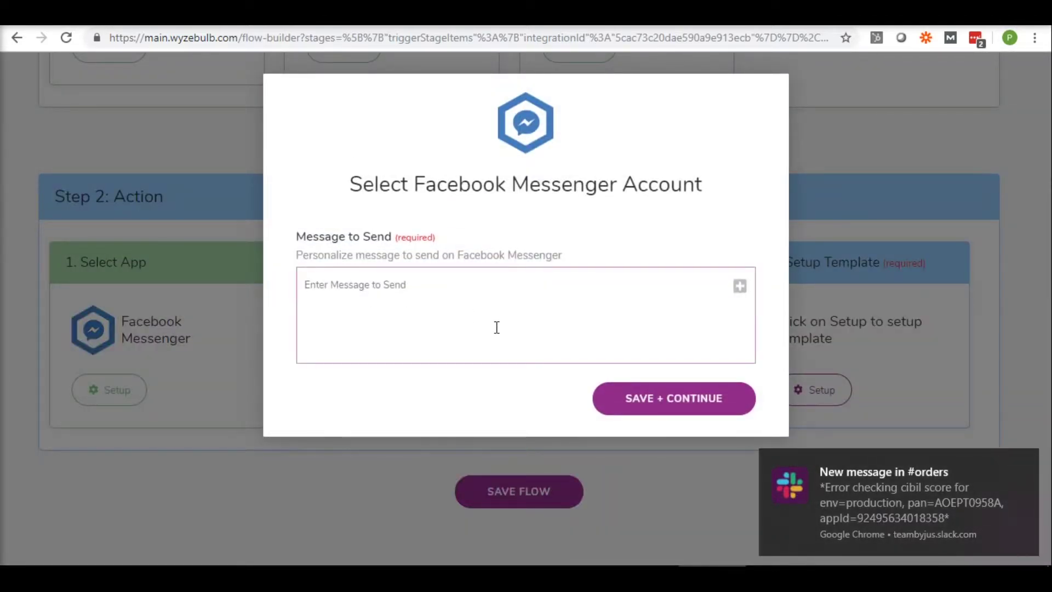
{"action": "type", "text": "Hi"}
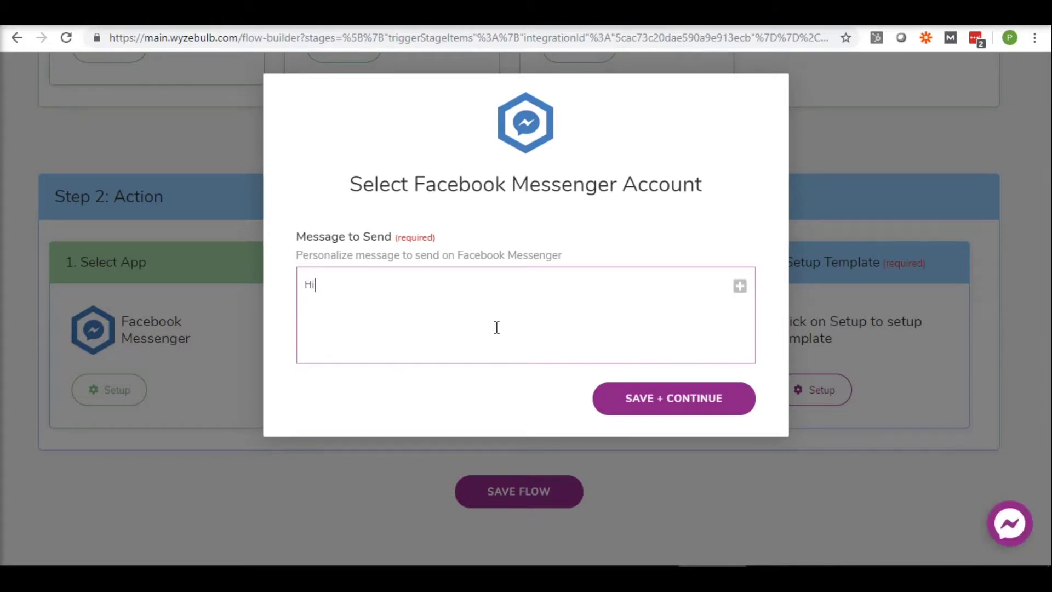
{"action": "type", "text": " how are you doing? If you nee"}
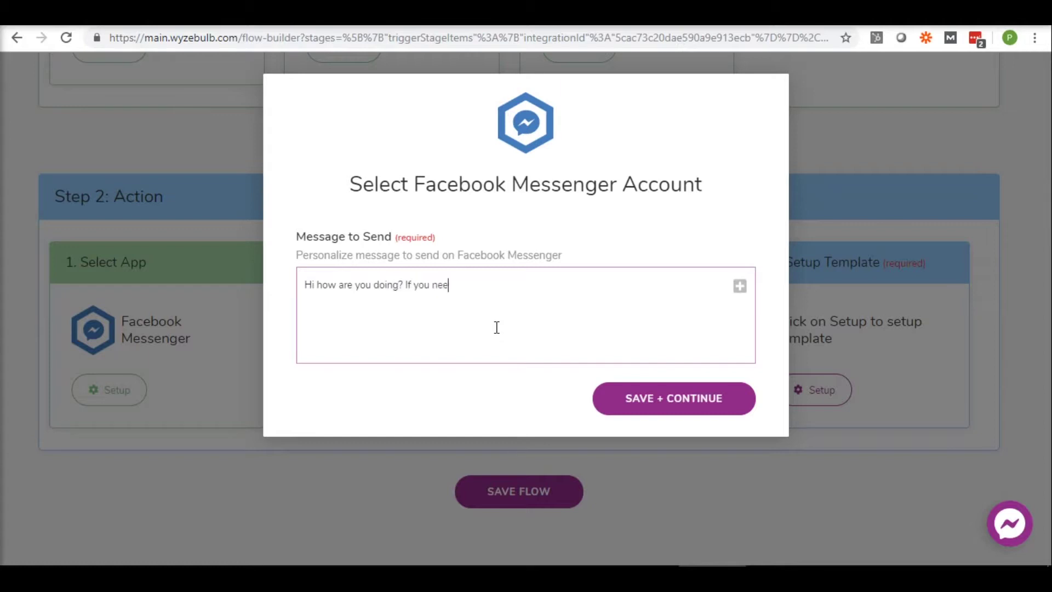
{"action": "type", "text": "d any ac"}
{"action": "key", "text": "BackSpace"}
{"action": "type", "text": "ssistance then you can"}
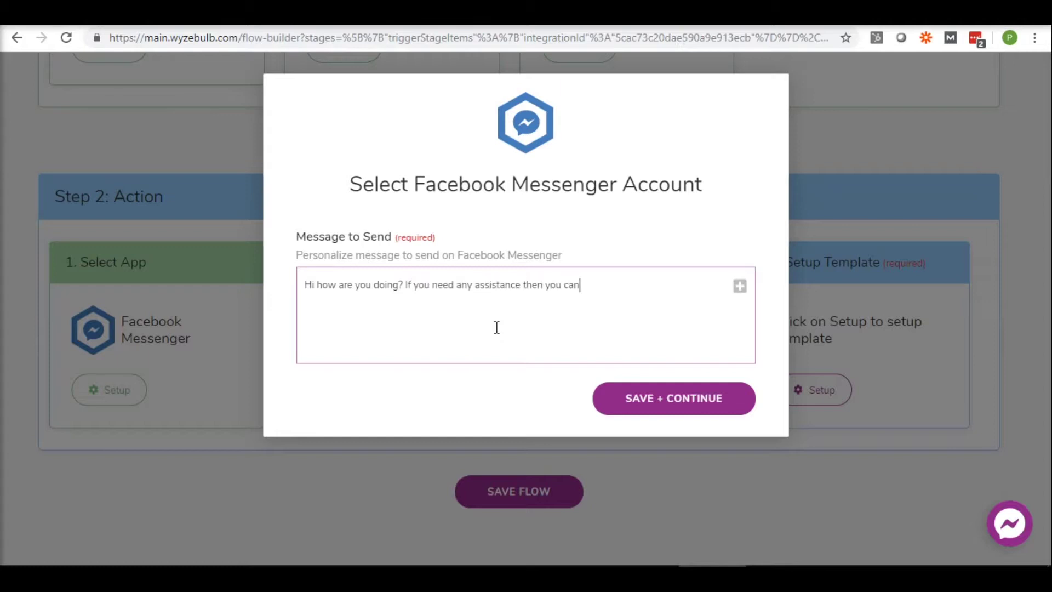
{"action": "type", "text": " leave a message here"}
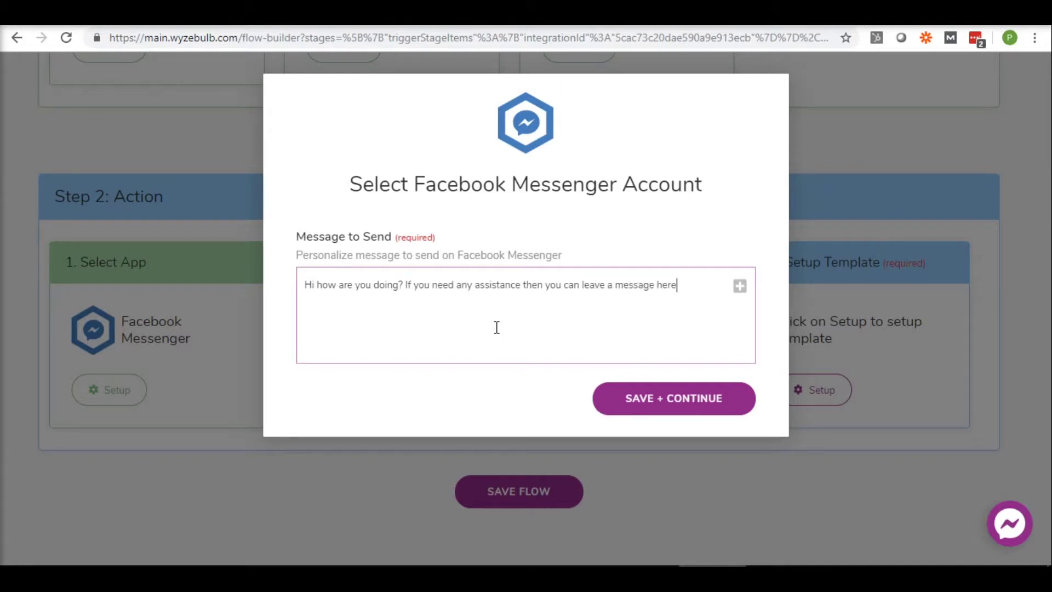
{"action": "type", "text": "."}
Step: Insert the FB Profile Name field right after 'Hi' and adjust the punctuation
{"action": "right_click", "coordinate": [494, 284]}
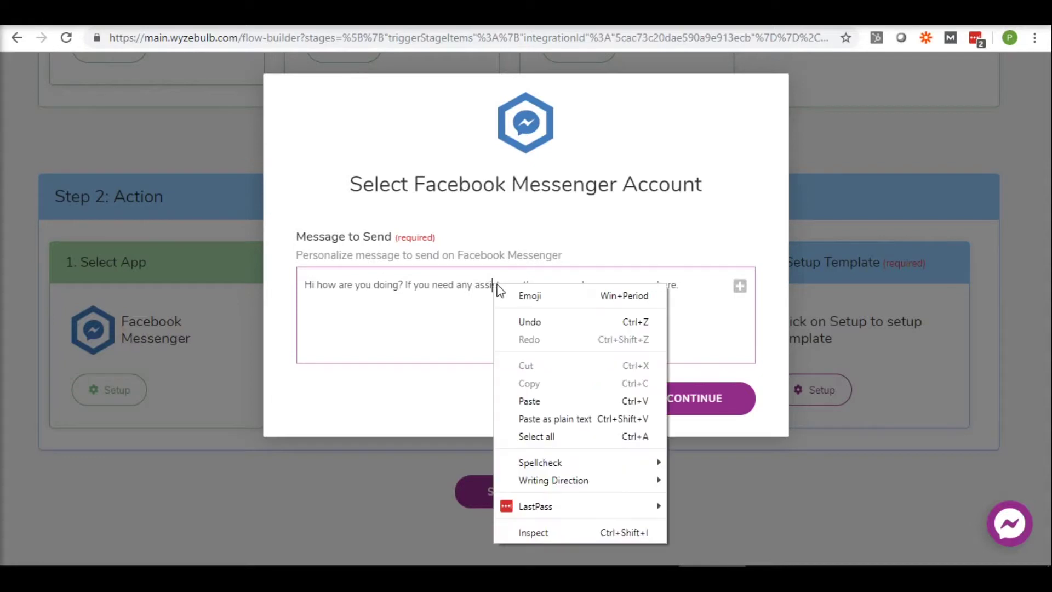
{"action": "left_click", "coordinate": [469, 280]}
{"action": "left_click", "coordinate": [622, 310]}
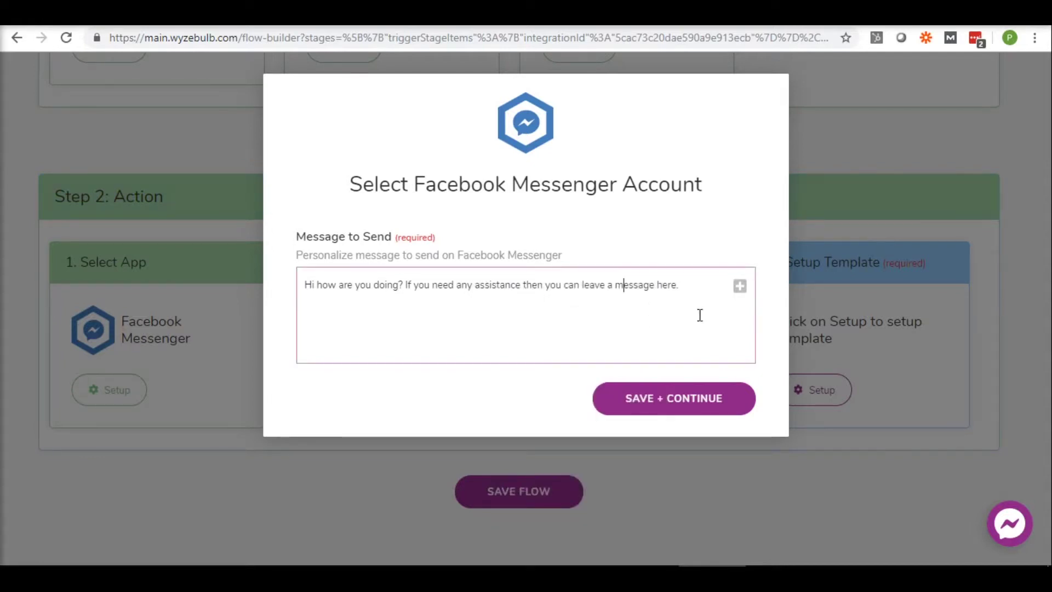
{"action": "left_click", "coordinate": [691, 293]}
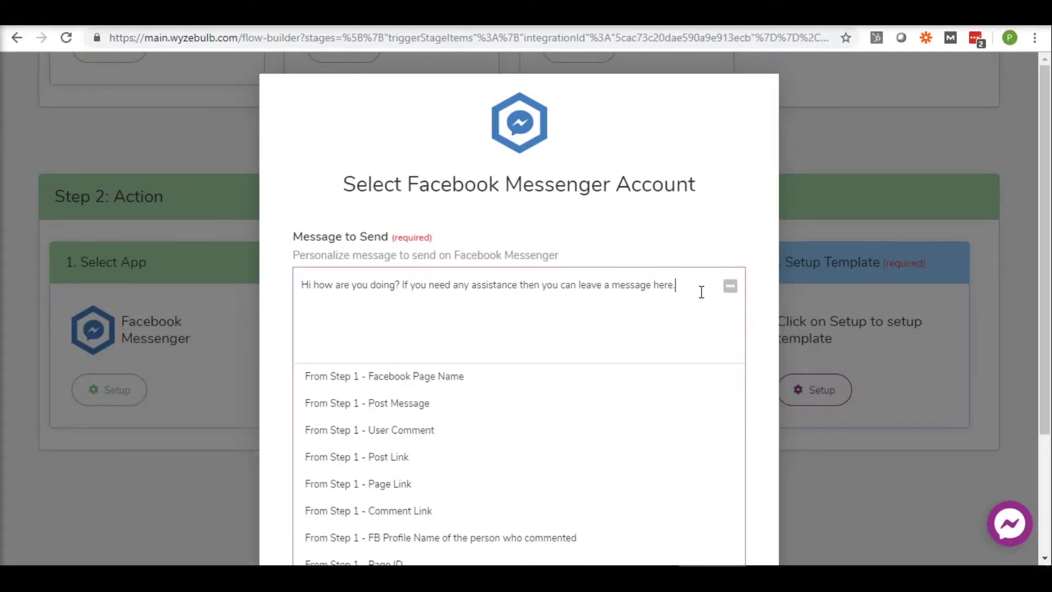
{"action": "key", "text": "BackSpace"}
{"action": "left_click", "coordinate": [314, 284]}
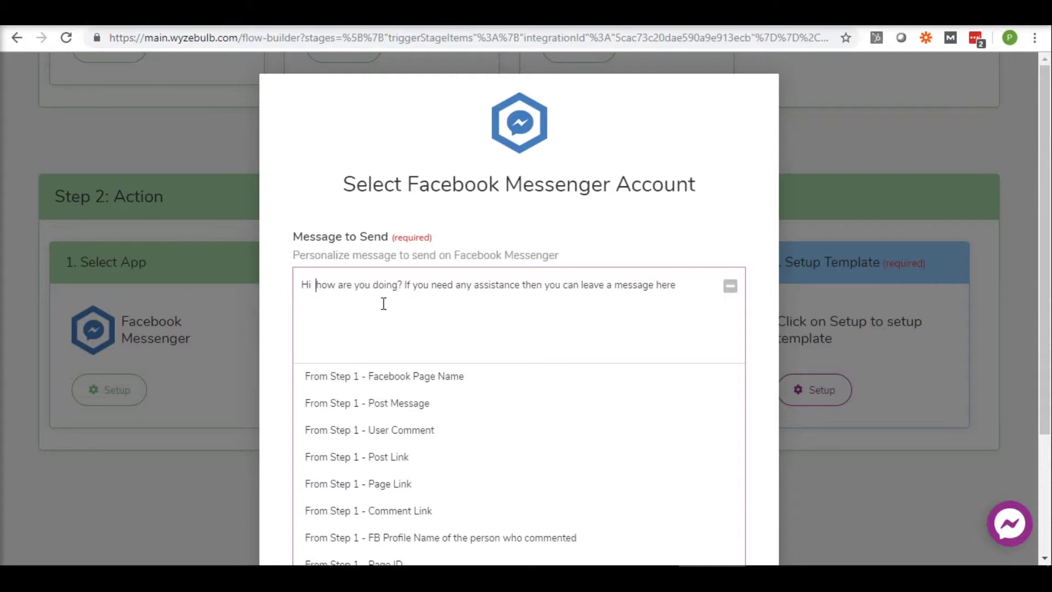
{"action": "left_click", "coordinate": [432, 534]}
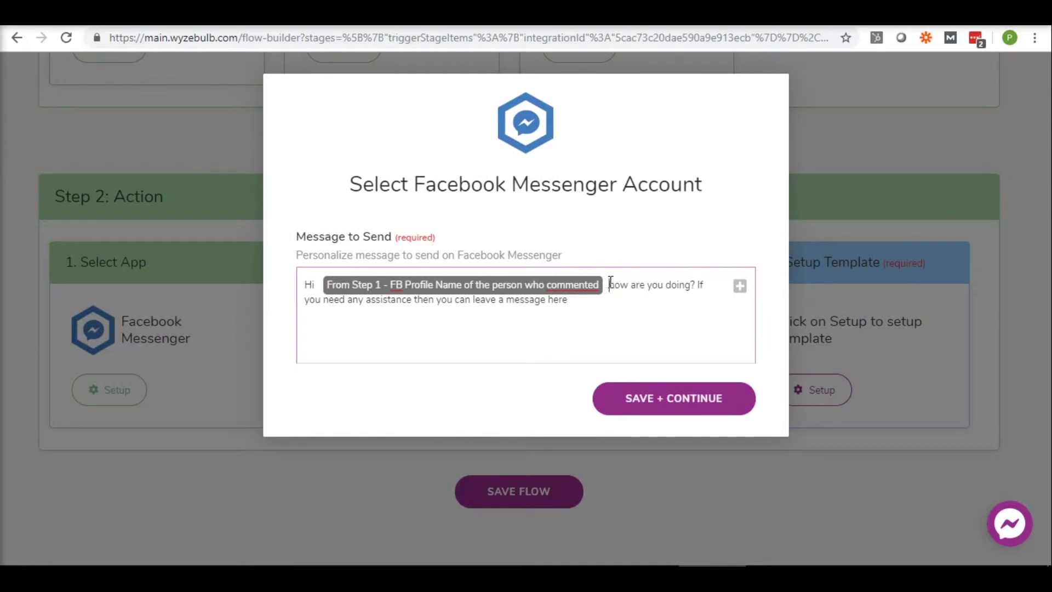
{"action": "type", "text": "."}
{"action": "left_click", "coordinate": [740, 285]}
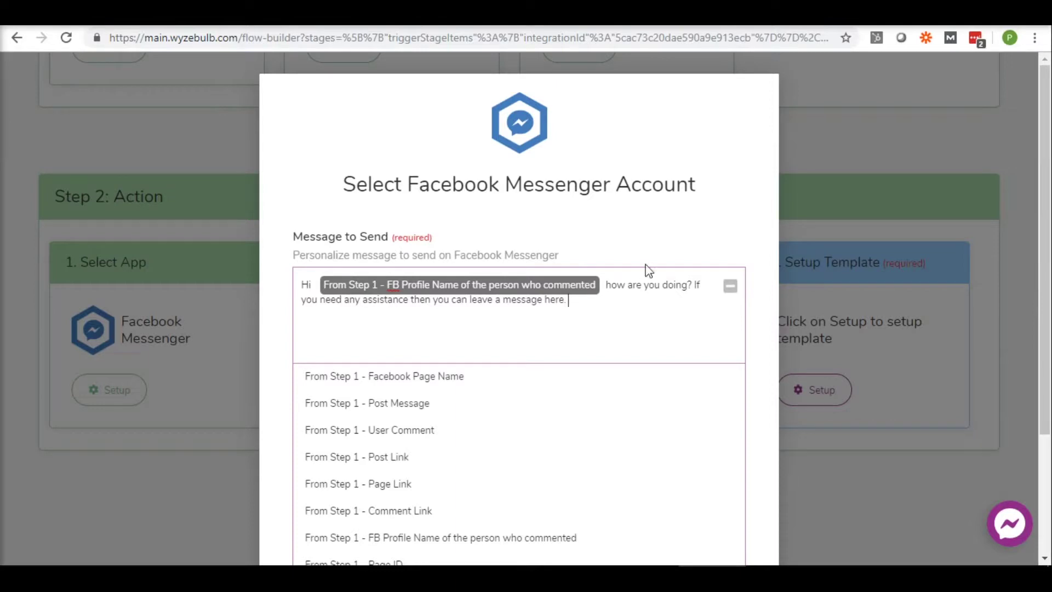
{"action": "scroll", "coordinate": [655, 246], "scroll_direction": "down", "scroll_amount": 3}
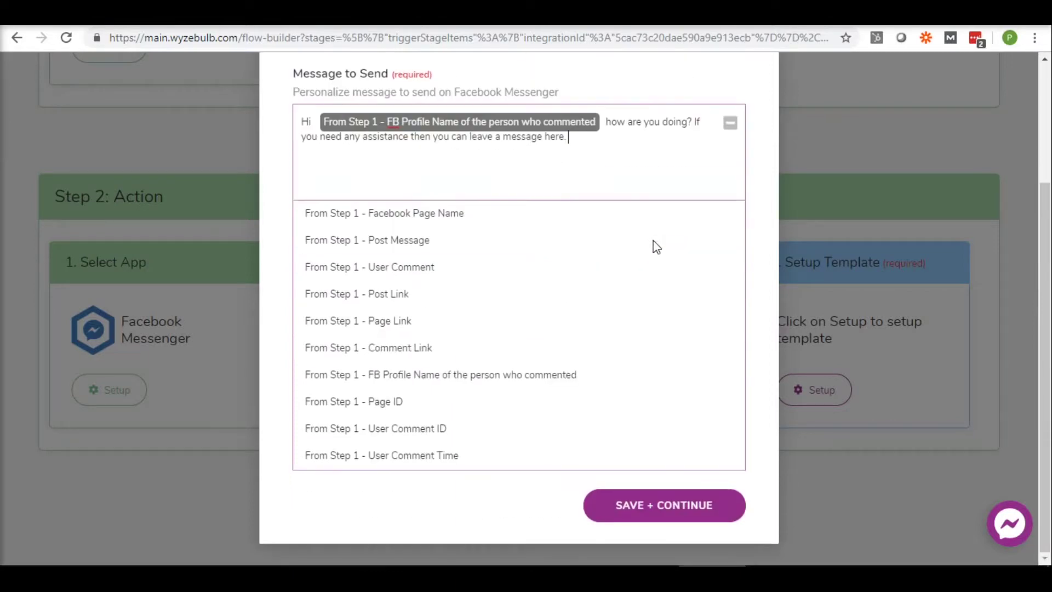
{"action": "left_click", "coordinate": [729, 126]}
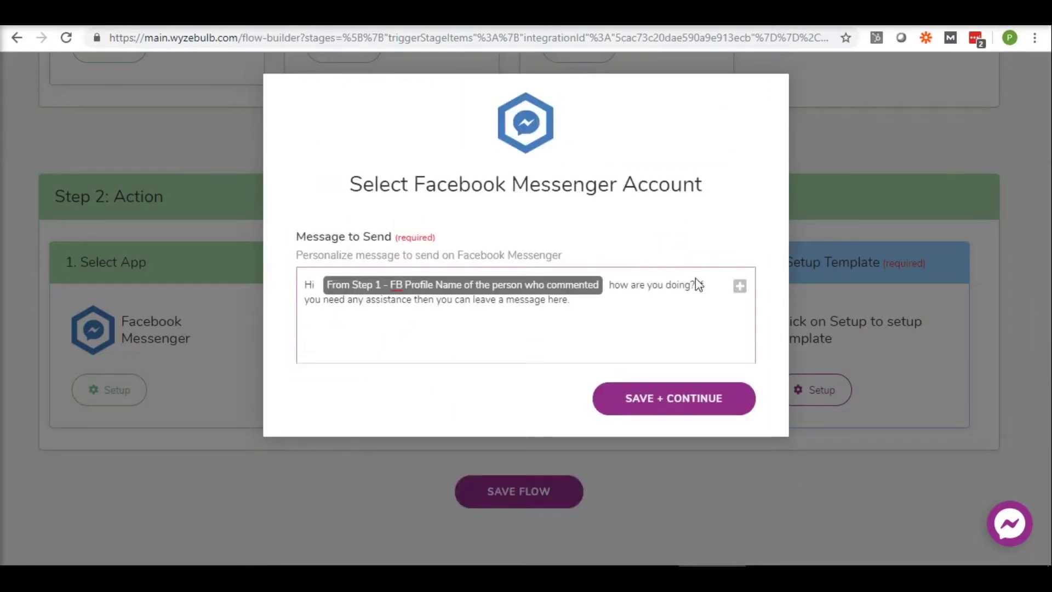
Step: Save the template and flow, and rename the flow 'New flow to show comments to messenger example'
{"action": "left_click", "coordinate": [666, 403]}
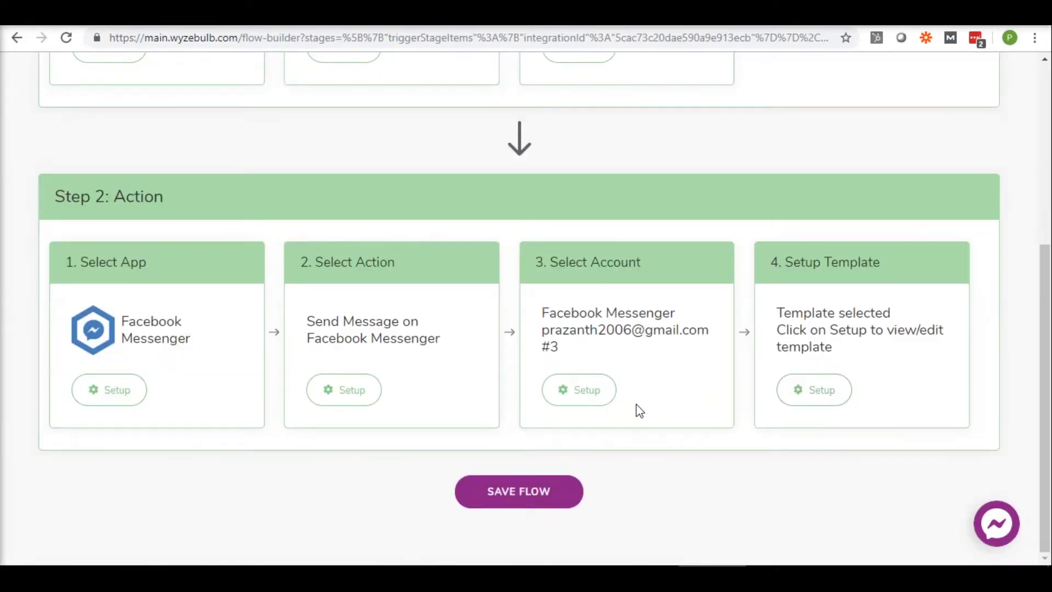
{"action": "left_click", "coordinate": [499, 485]}
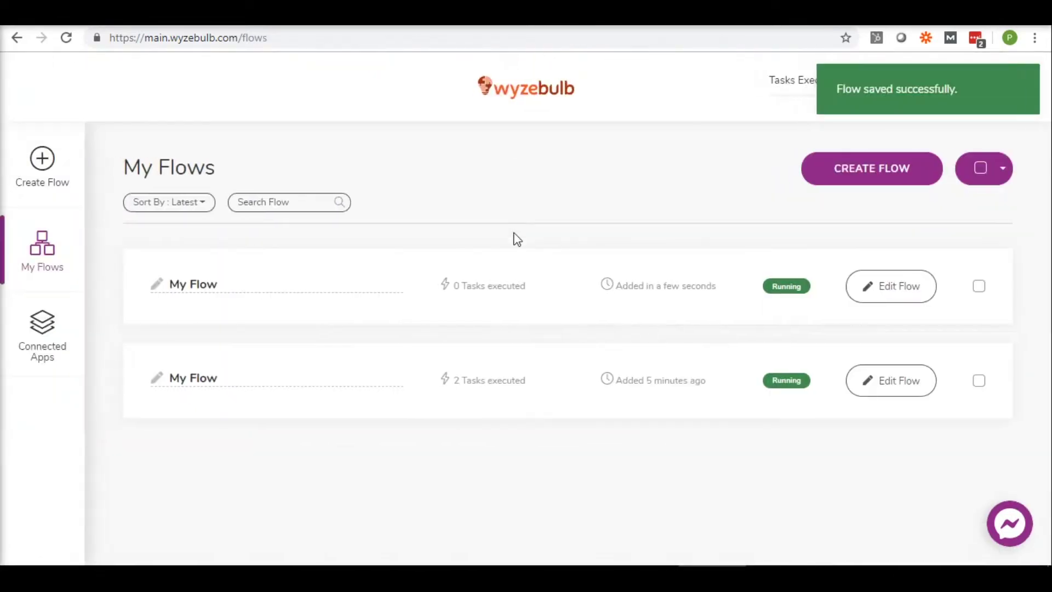
{"action": "left_click", "coordinate": [226, 289]}
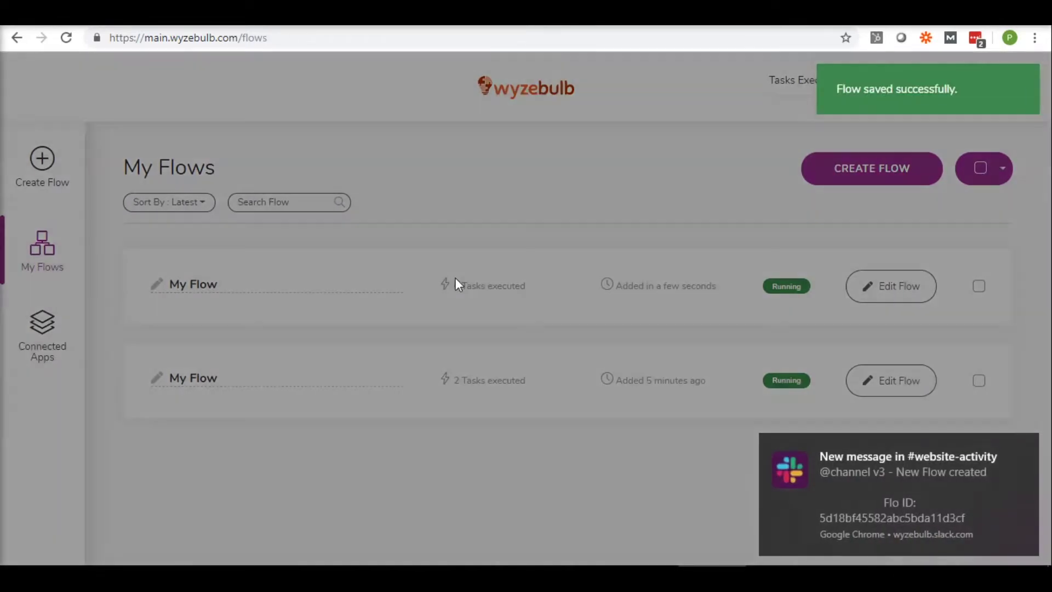
{"action": "left_click", "coordinate": [450, 146]}
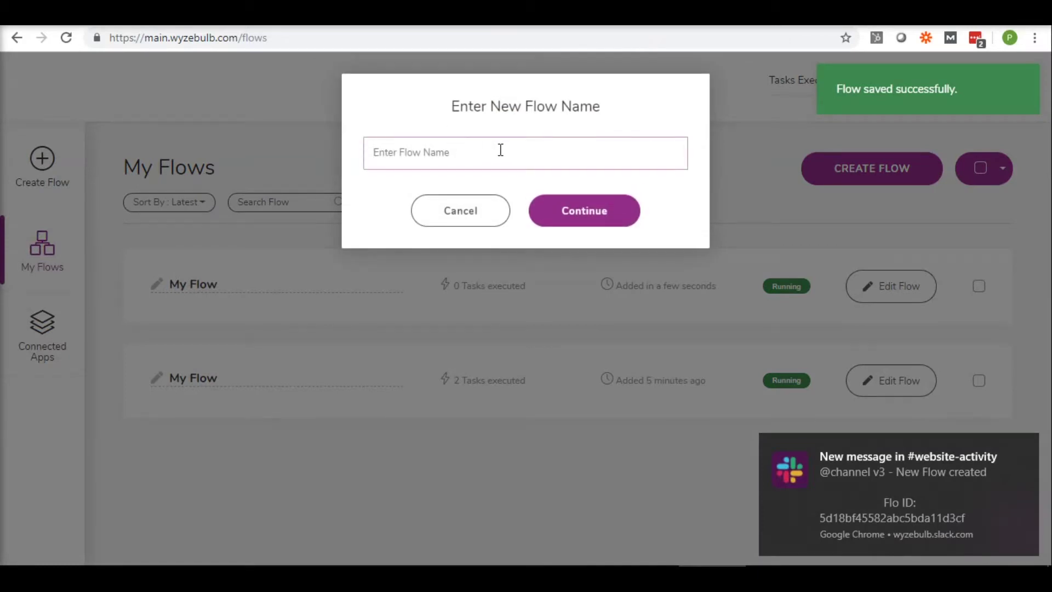
{"action": "type", "text": "New flow"}
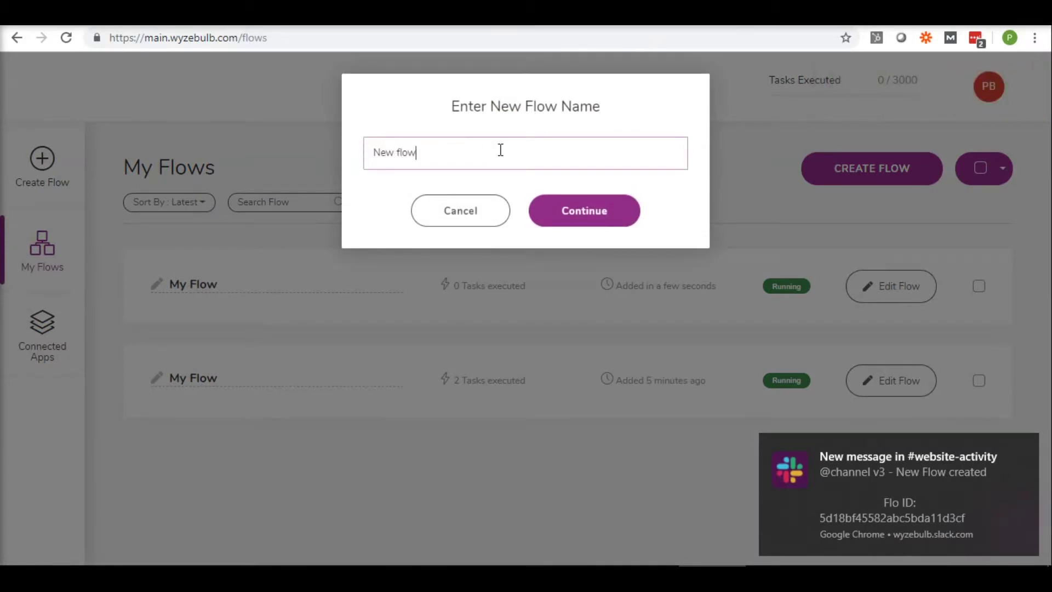
{"action": "type", "text": " to"}
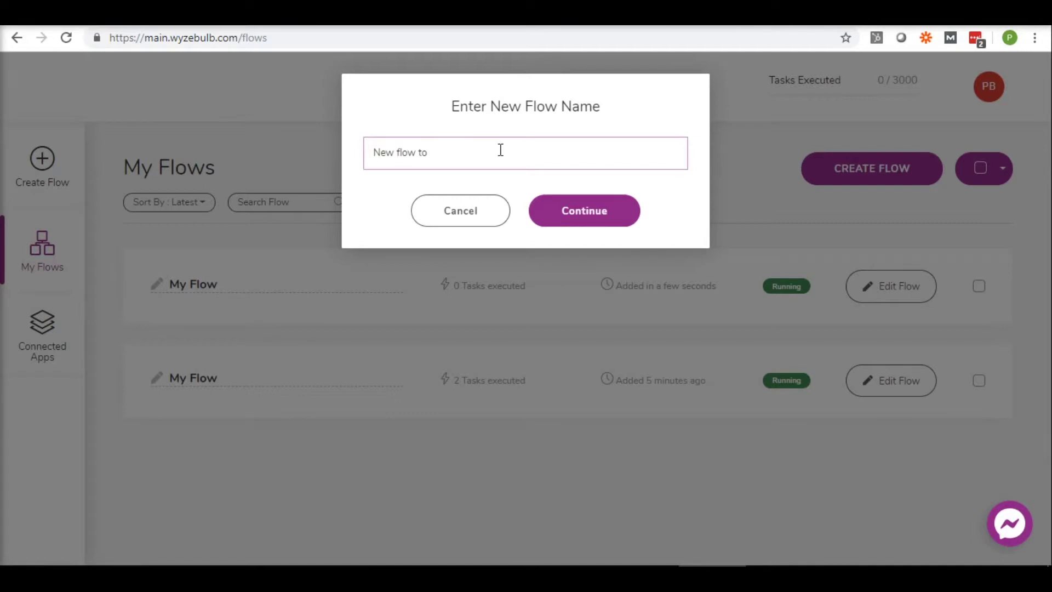
{"action": "type", "text": " show comments to messenger ex"}
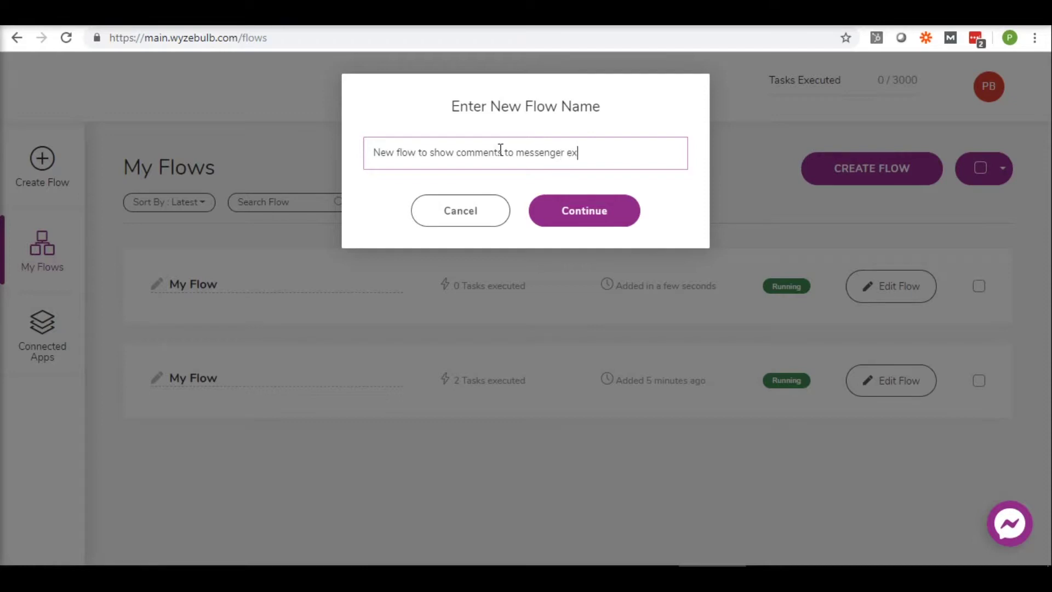
{"action": "type", "text": "ample"}
{"action": "left_click", "coordinate": [562, 210]}
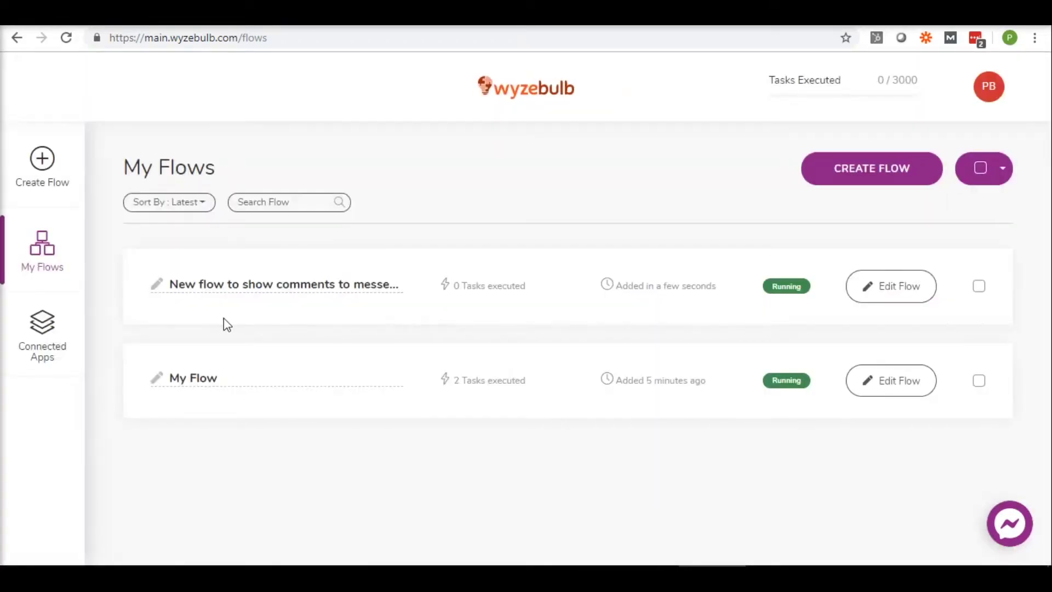
Step: Pause the older My Flow using the bulk actions menu
{"action": "left_click", "coordinate": [979, 381]}
{"action": "left_click", "coordinate": [979, 286]}
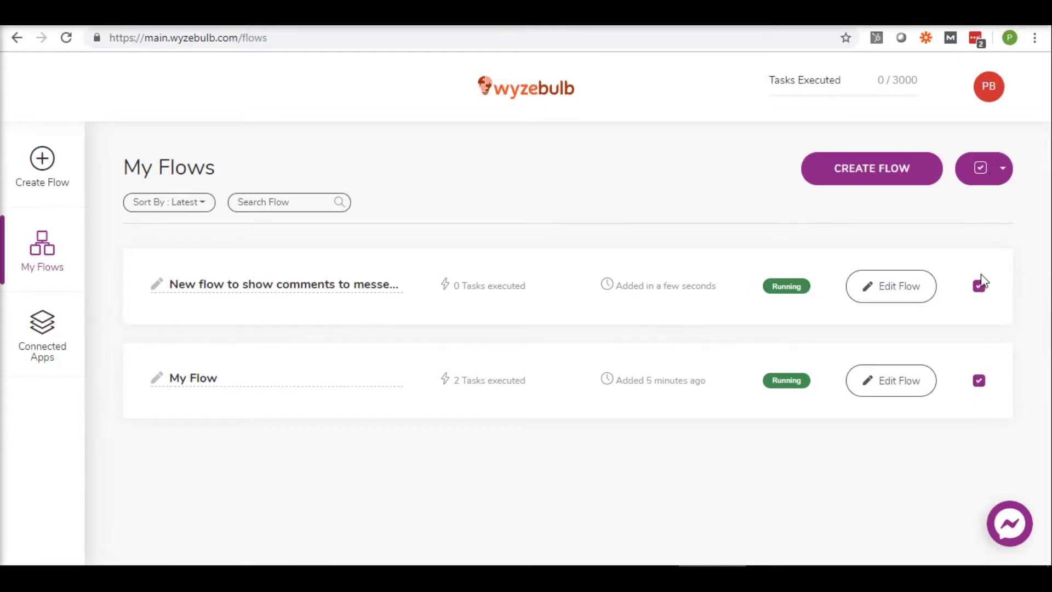
{"action": "left_click", "coordinate": [1003, 169]}
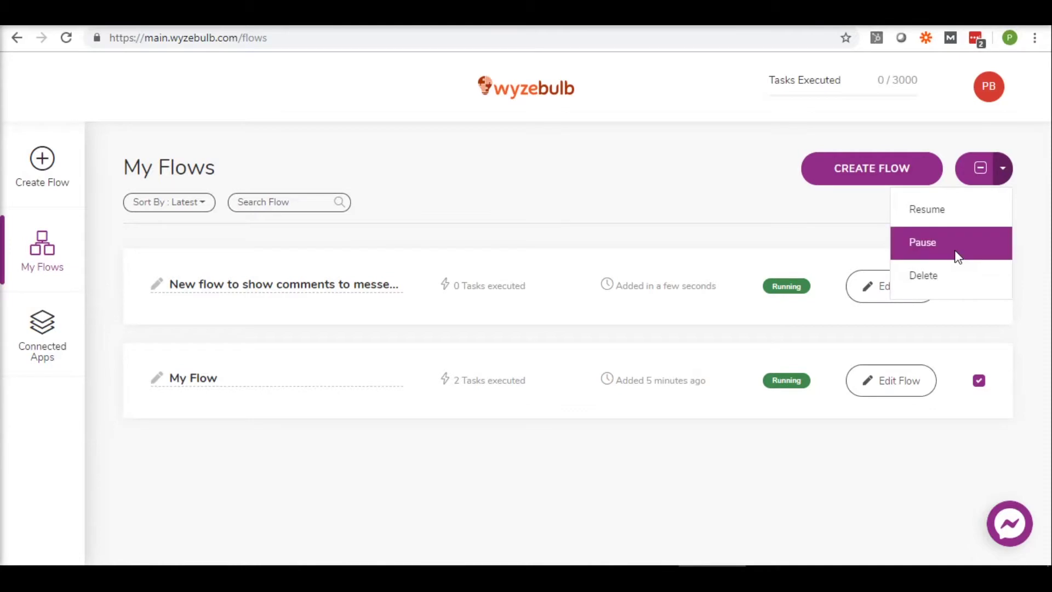
{"action": "left_click", "coordinate": [955, 249]}
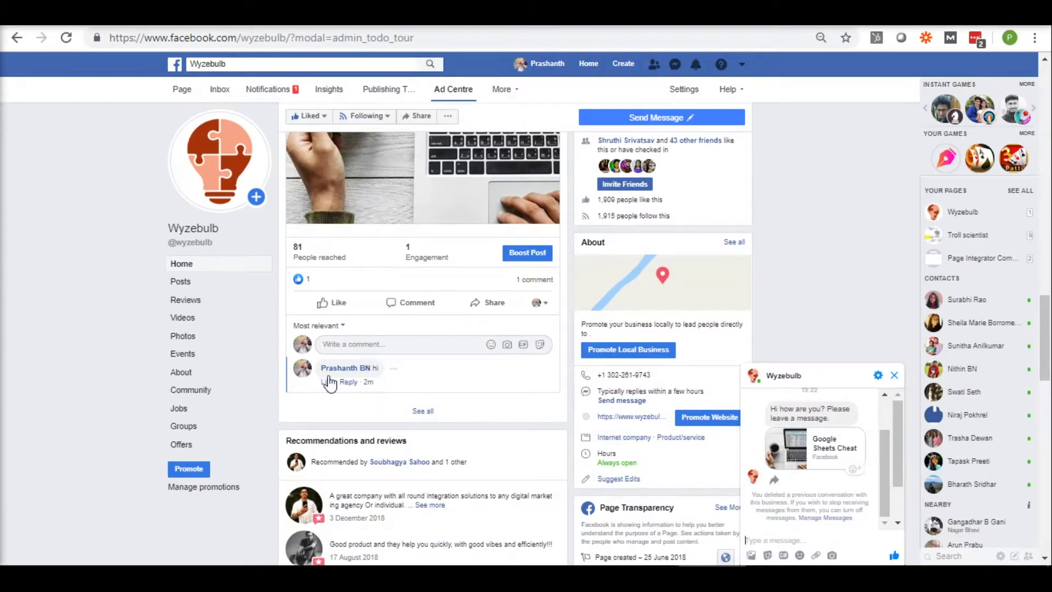
Step: Comment 'Hi' on the Wyzebulb post and check the personalized Messenger greeting it triggers
{"action": "left_click", "coordinate": [365, 342]}
{"action": "type", "text": "H"}
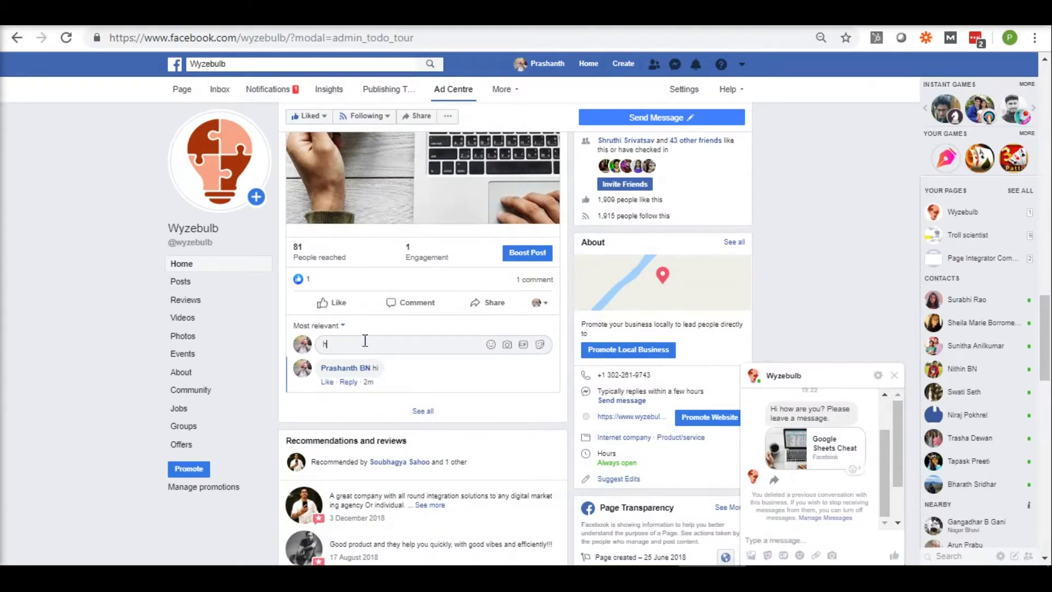
{"action": "type", "text": "i"}
{"action": "key", "text": "Return"}
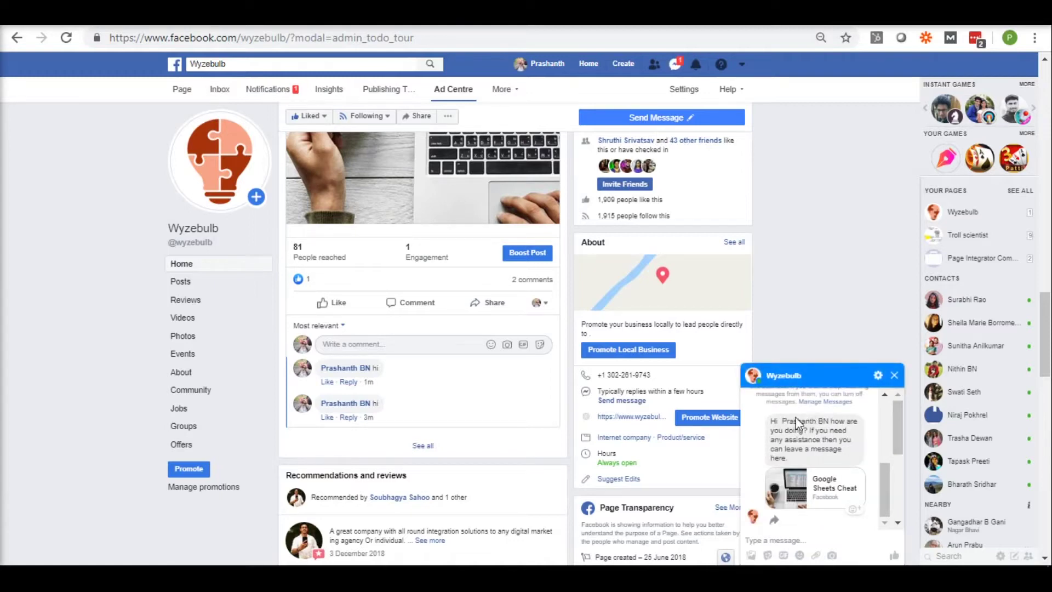
{"action": "left_click_drag", "start_coordinate": [774, 422], "coordinate": [822, 463]}
{"action": "left_click", "coordinate": [819, 457]}
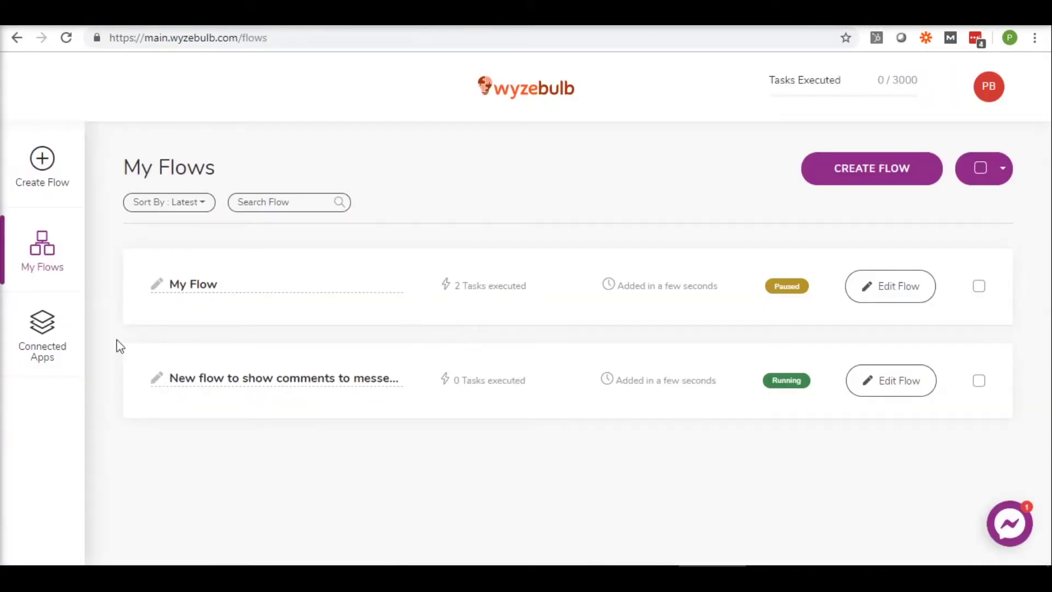
Step: Pause the comments-to-Messenger flow from My Flows and open it for editing at Step 2
{"action": "left_click", "coordinate": [57, 341]}
{"action": "left_click", "coordinate": [60, 244]}
{"action": "left_click", "coordinate": [980, 382]}
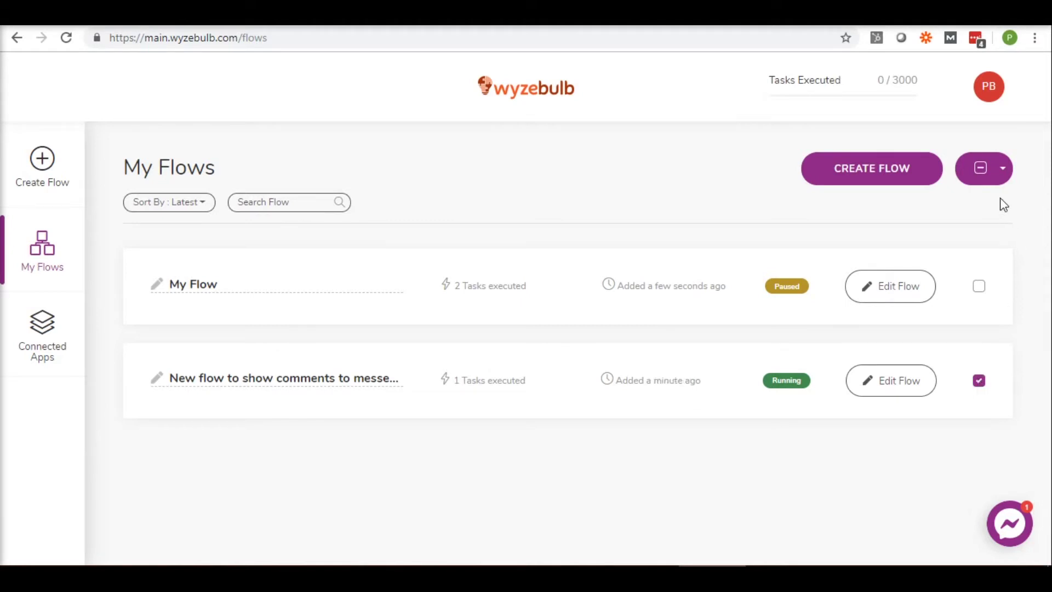
{"action": "left_click", "coordinate": [1001, 172]}
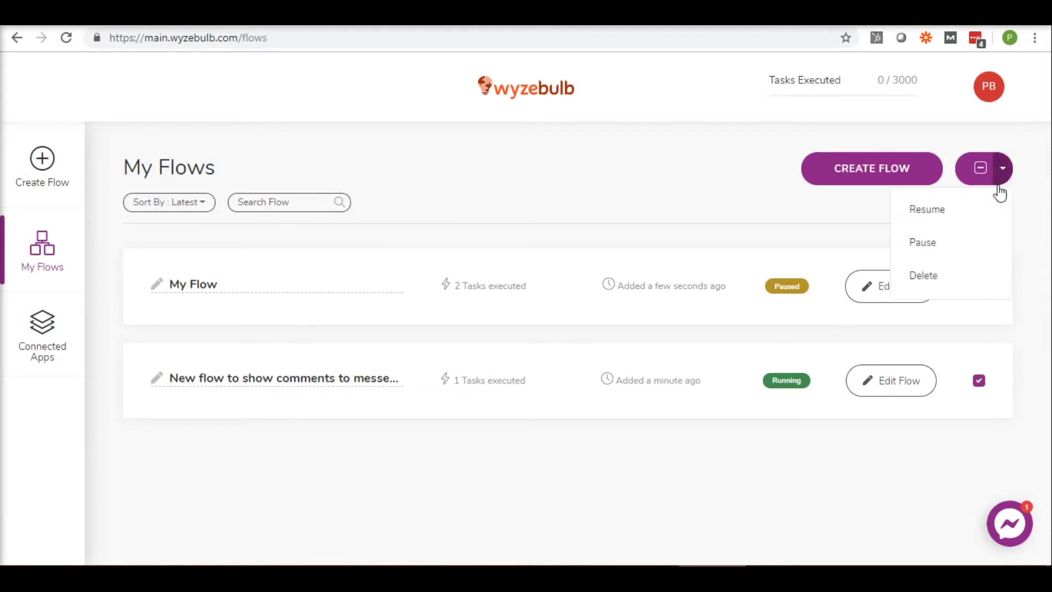
{"action": "left_click", "coordinate": [930, 245]}
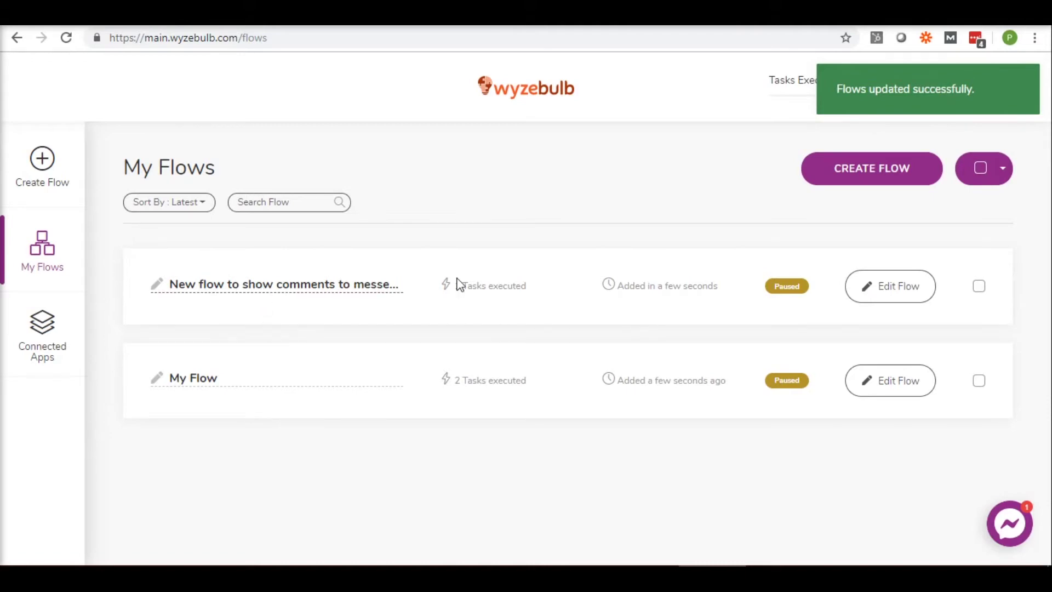
{"action": "left_click", "coordinate": [911, 295]}
{"action": "scroll", "coordinate": [542, 260], "scroll_direction": "down", "scroll_amount": 5}
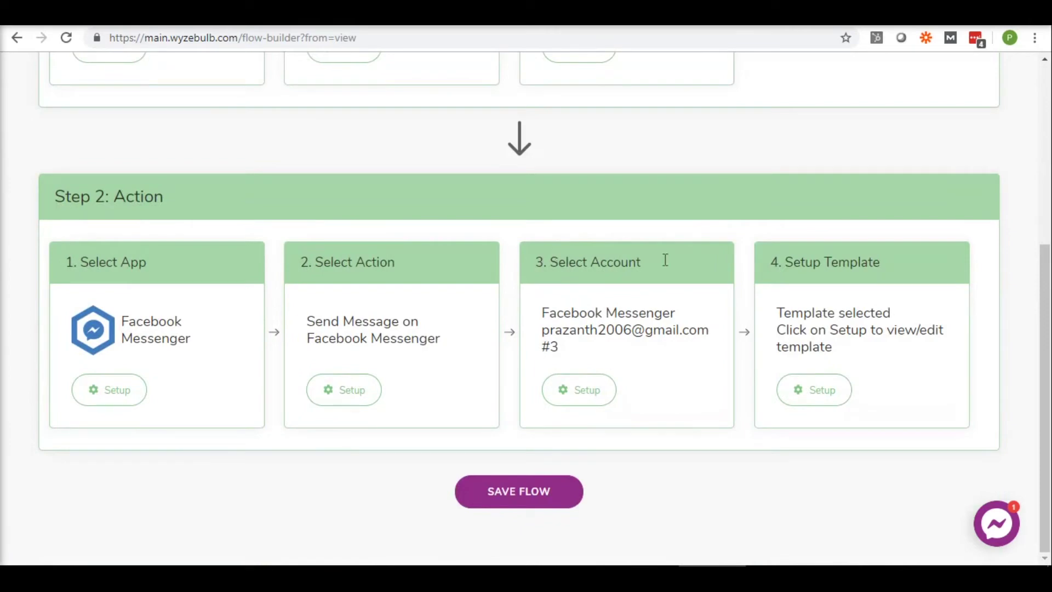
Step: Rewrite the reply as 'Hi [FB Profile Name], you commented [User Comment Time]'
{"action": "left_click", "coordinate": [807, 390]}
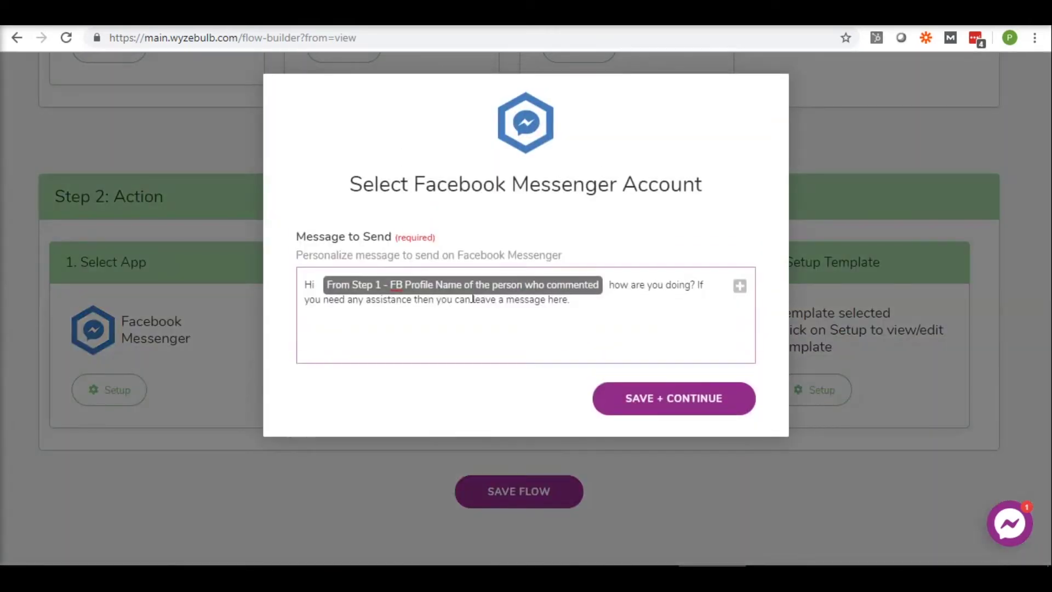
{"action": "left_click_drag", "start_coordinate": [599, 305], "coordinate": [329, 283]}
{"action": "key", "text": "BackSpace"}
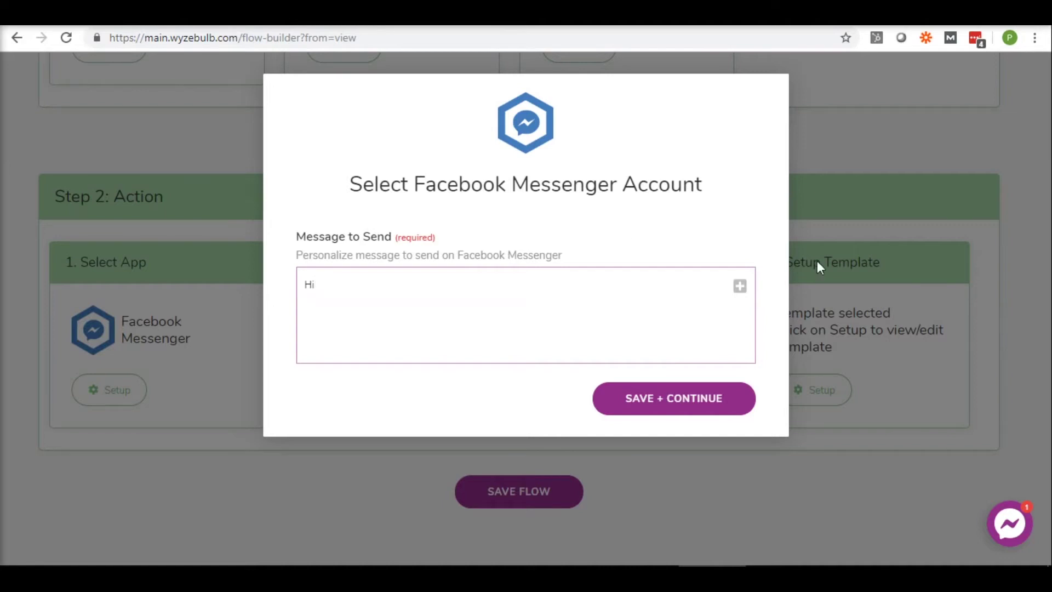
{"action": "left_click", "coordinate": [740, 287]}
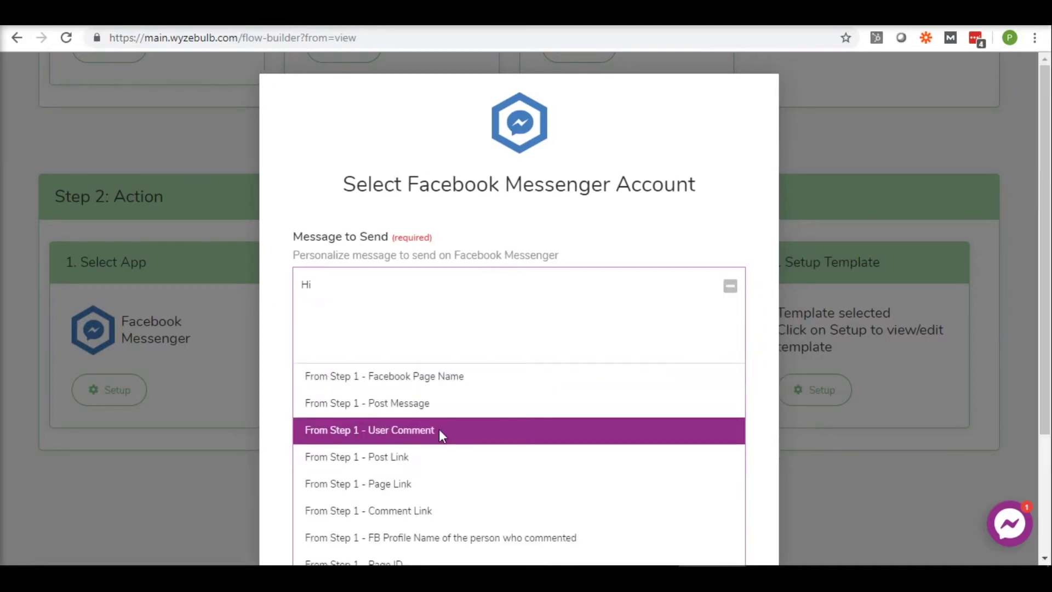
{"action": "scroll", "coordinate": [433, 403], "scroll_direction": "down", "scroll_amount": 3}
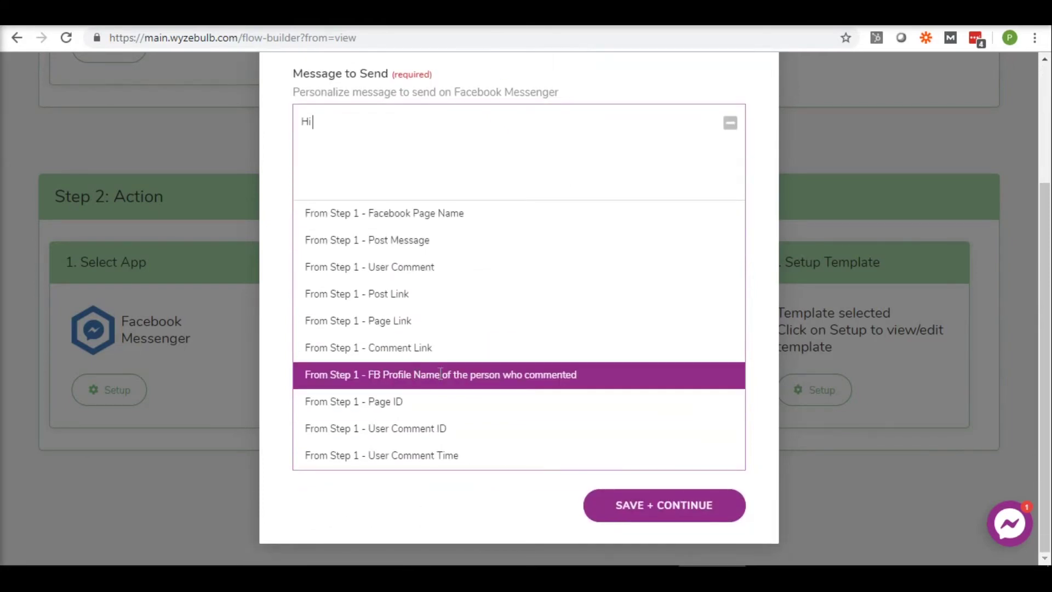
{"action": "left_click", "coordinate": [439, 374]}
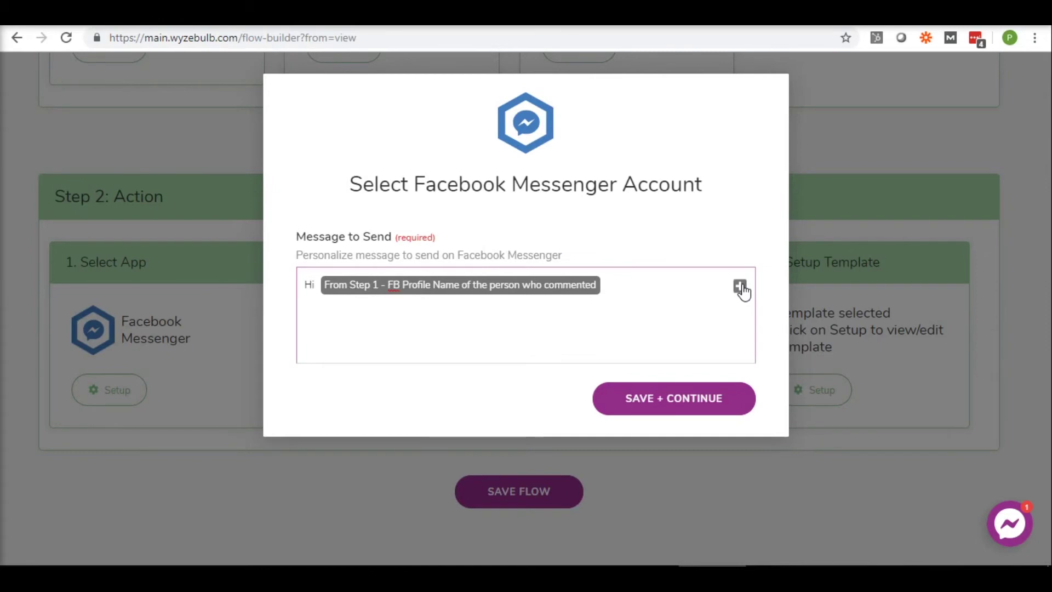
{"action": "type", "text": ", you commented at"}
{"action": "left_click", "coordinate": [740, 286]}
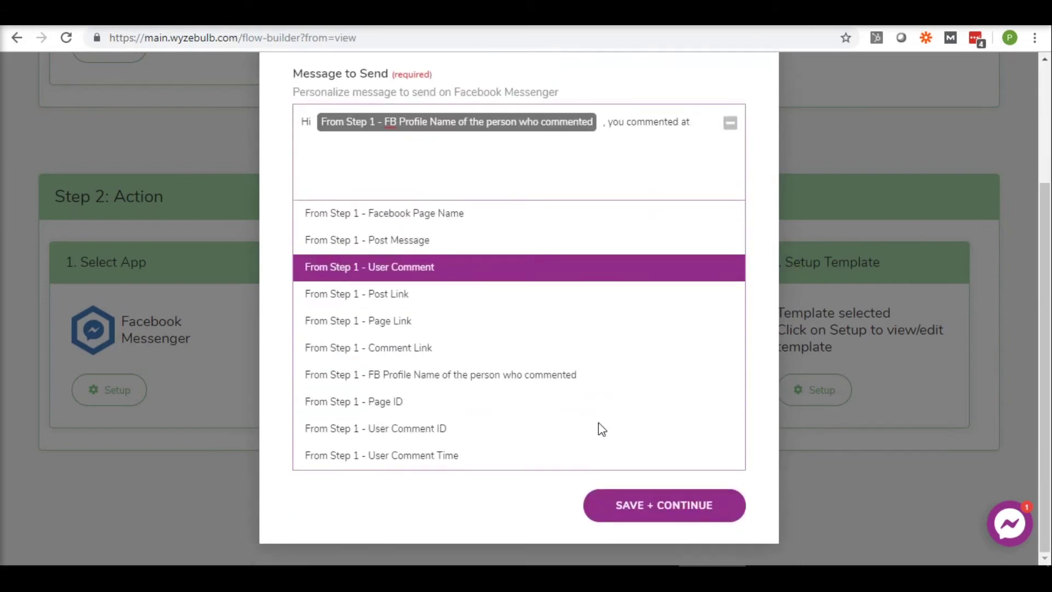
{"action": "left_click", "coordinate": [439, 456]}
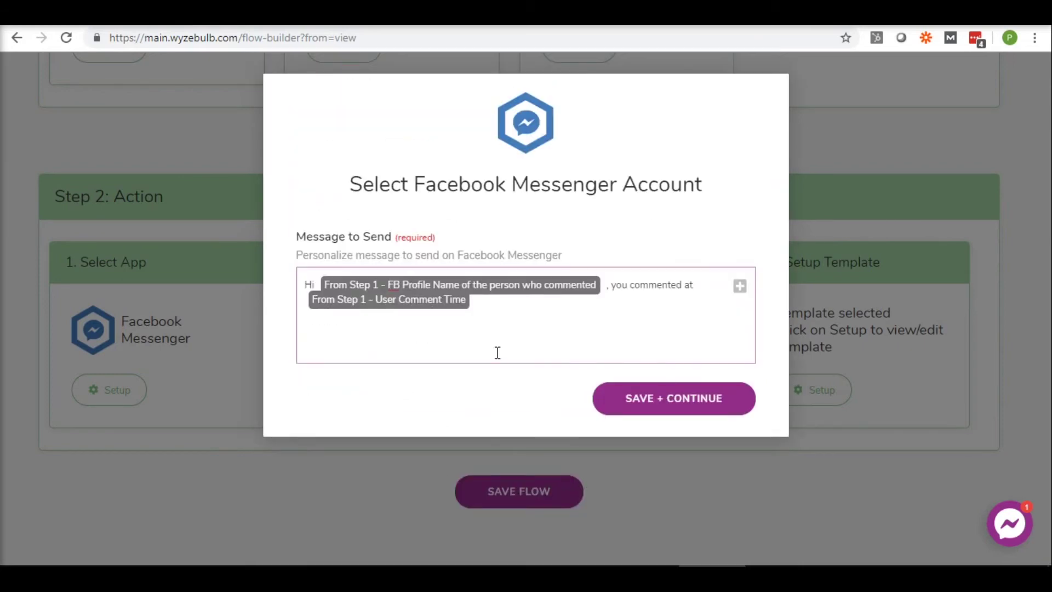
Step: Save the template and the flow, then resume the comments-to-Messenger flow
{"action": "left_click", "coordinate": [724, 410]}
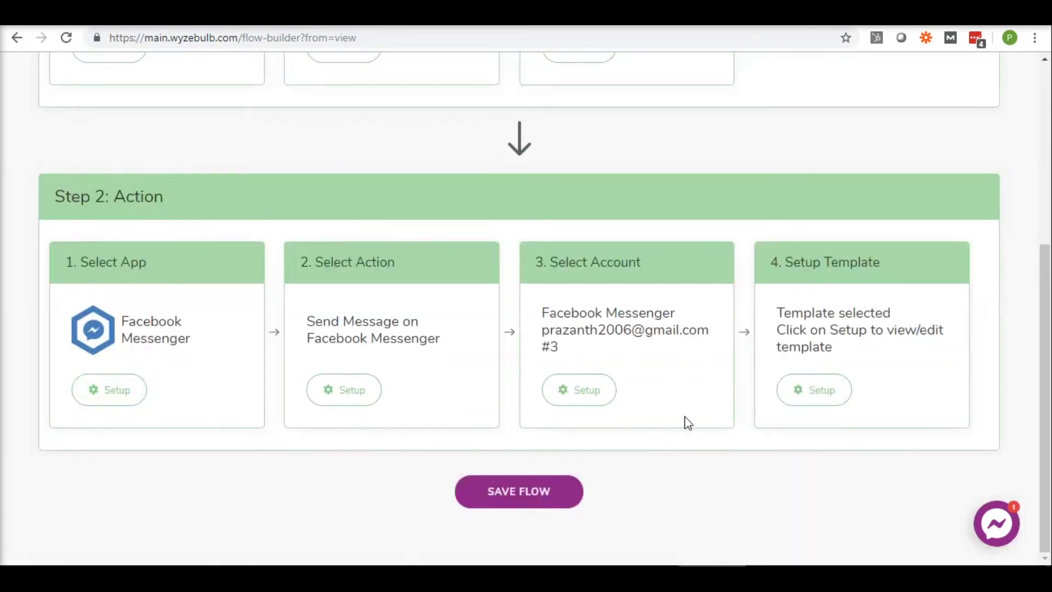
{"action": "left_click", "coordinate": [500, 504]}
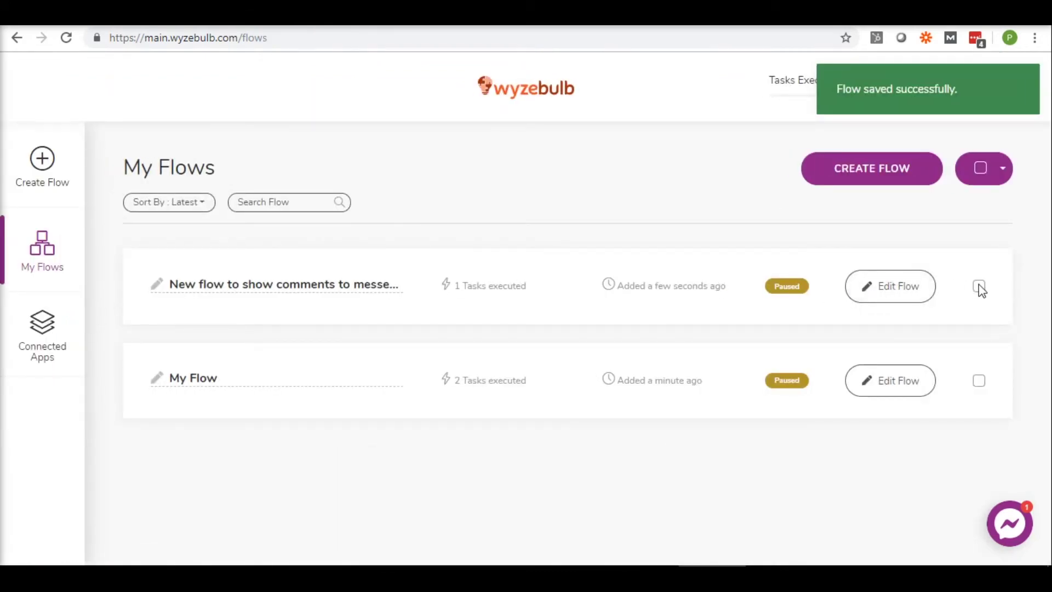
{"action": "left_click", "coordinate": [979, 286]}
{"action": "left_click", "coordinate": [1003, 169]}
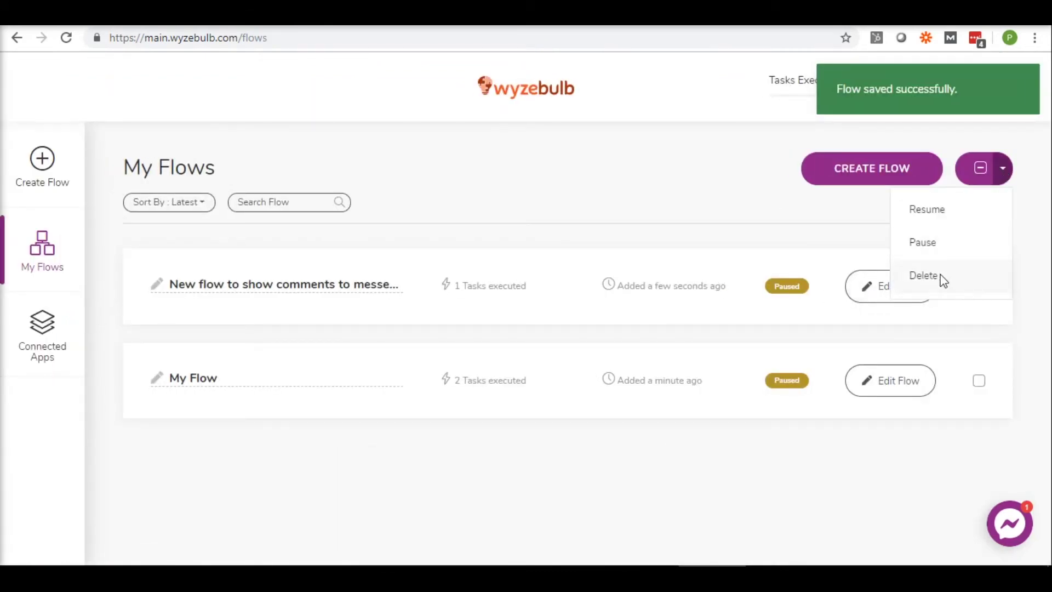
{"action": "left_click", "coordinate": [932, 212]}
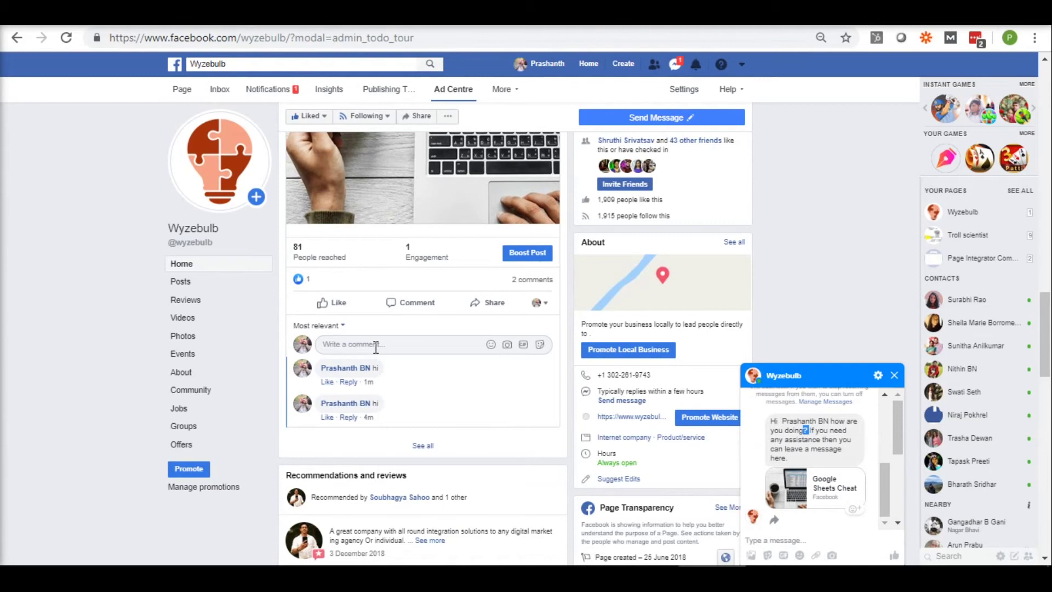
Step: Post another comment '.' on the Facebook post
{"action": "left_click", "coordinate": [376, 347]}
{"action": "type", "text": "."}
{"action": "key", "text": "Return"}
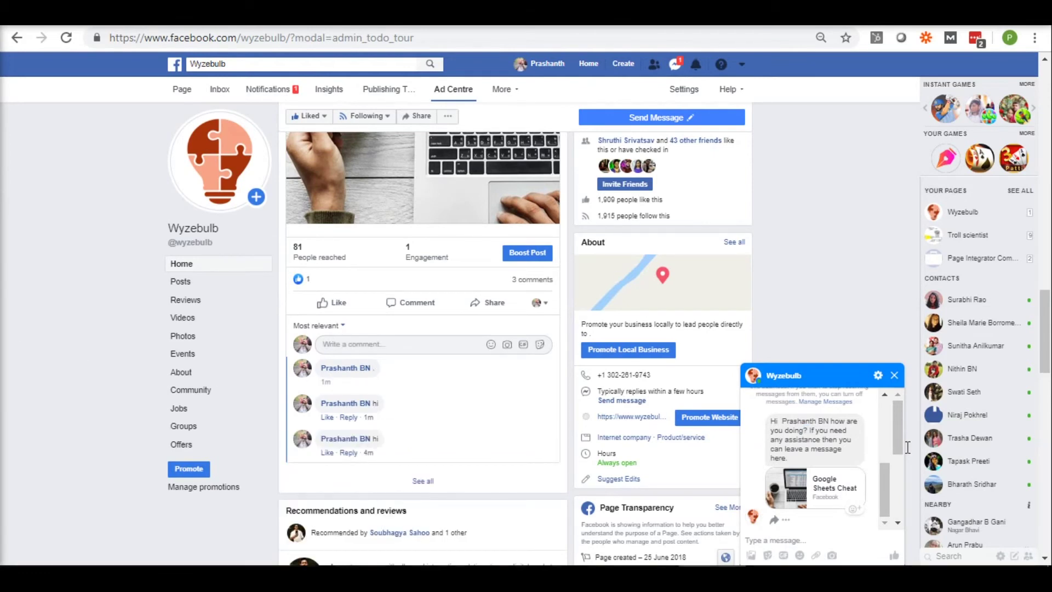
Step: Read the new Messenger reply: 'you commented at 6/30/2019, 1:57:25 PM' with the commenter's name
{"action": "scroll", "coordinate": [903, 468], "scroll_direction": "down", "scroll_amount": 1}
{"action": "scroll", "coordinate": [903, 469], "scroll_direction": "down", "scroll_amount": 1}
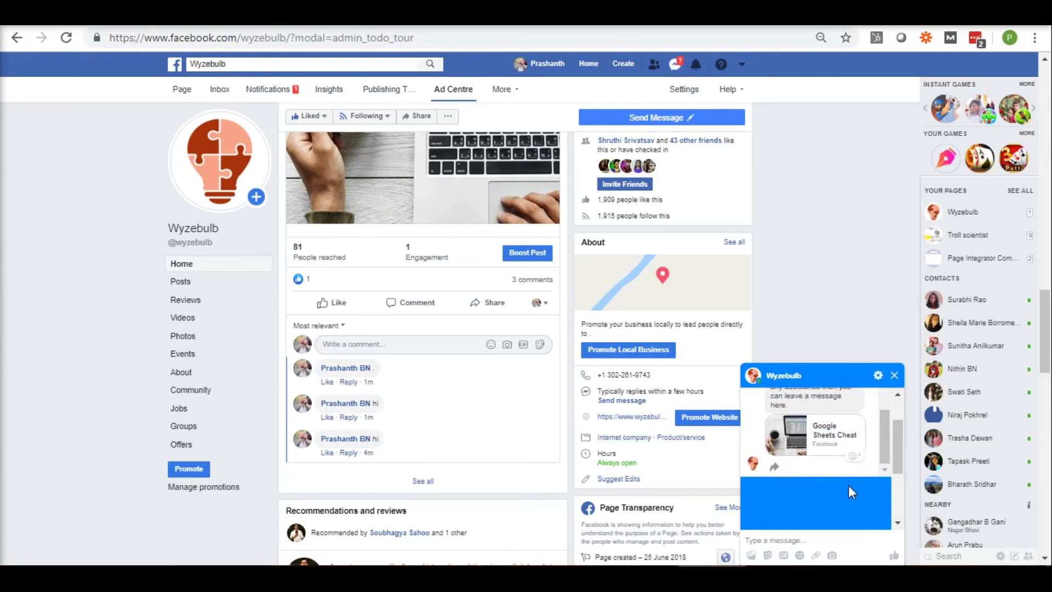
{"action": "scroll", "coordinate": [848, 485], "scroll_direction": "up", "scroll_amount": 1}
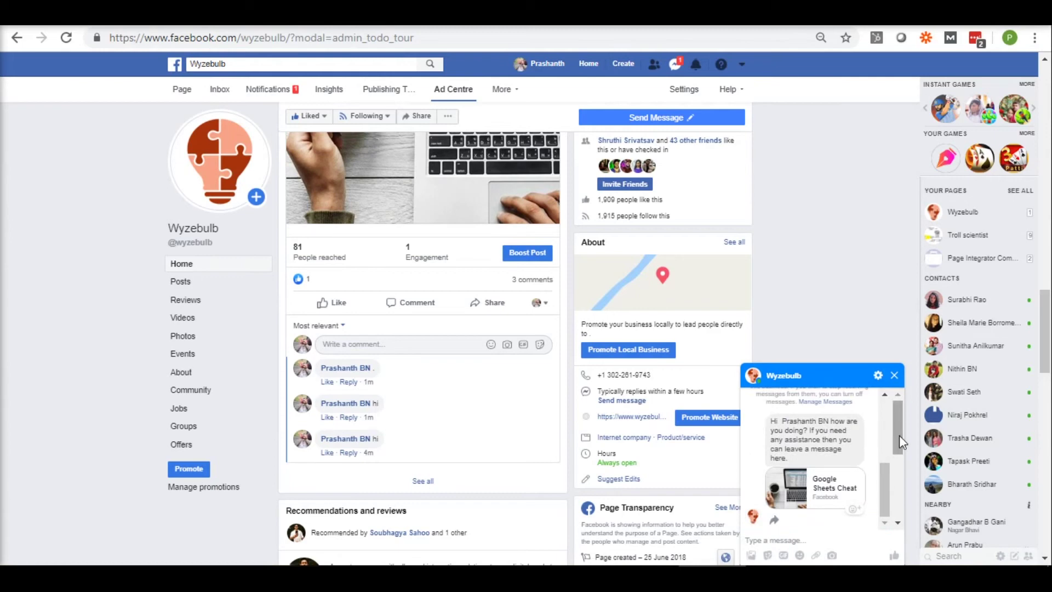
{"action": "mouse_move", "coordinate": [899, 435]}
{"action": "left_mouse_down"}
{"action": "mouse_move", "coordinate": [901, 447]}
{"action": "mouse_move", "coordinate": [900, 421]}
{"action": "left_mouse_up"}
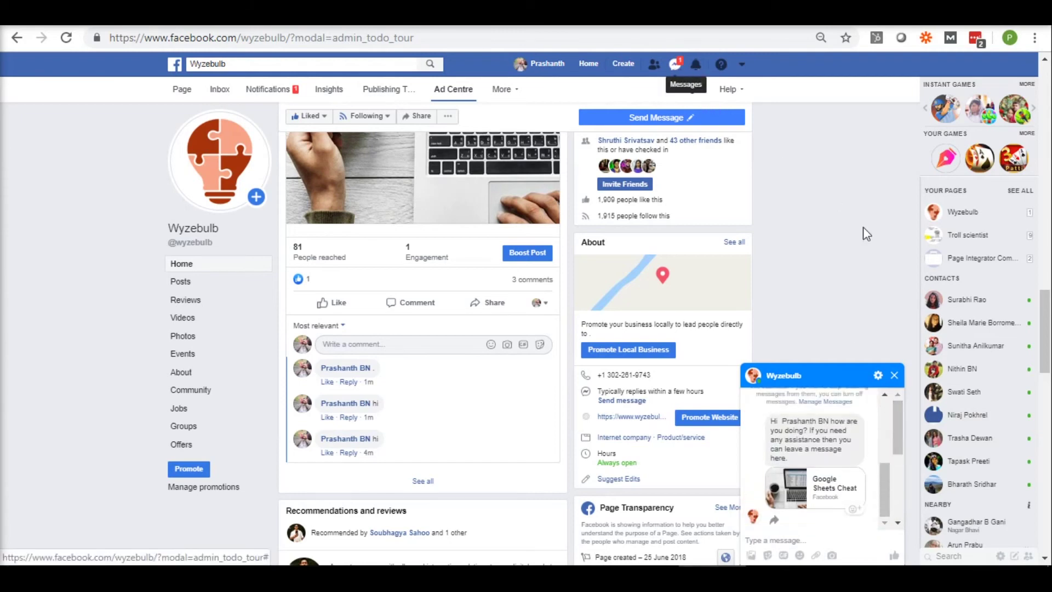
{"action": "scroll", "coordinate": [902, 426], "scroll_direction": "down", "scroll_amount": 2}
{"action": "scroll", "coordinate": [901, 427], "scroll_direction": "down", "scroll_amount": 2}
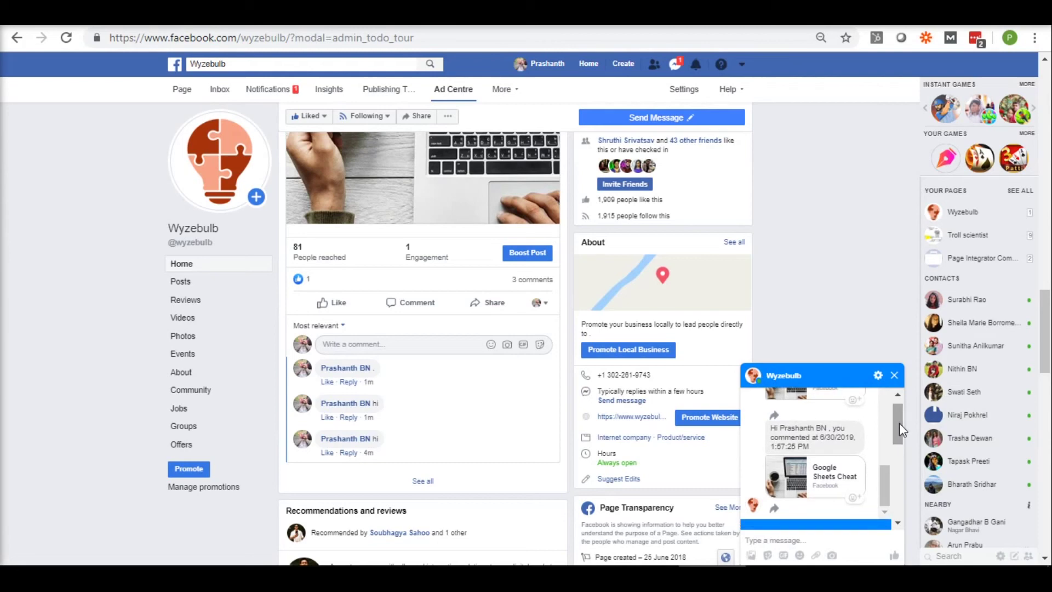
{"action": "left_click_drag", "start_coordinate": [801, 430], "coordinate": [768, 430]}
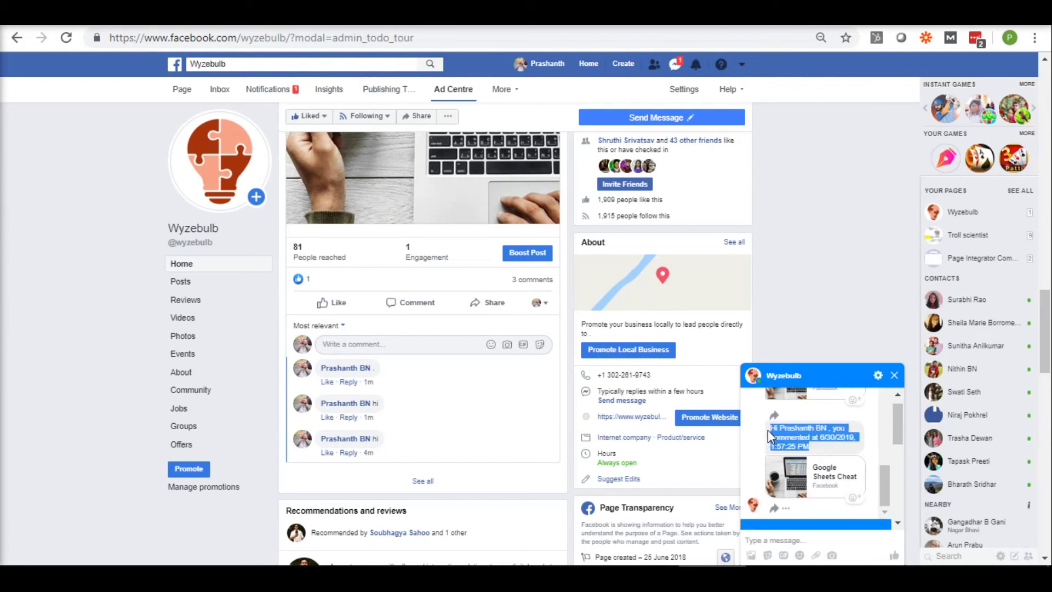
{"action": "left_click", "coordinate": [856, 445]}
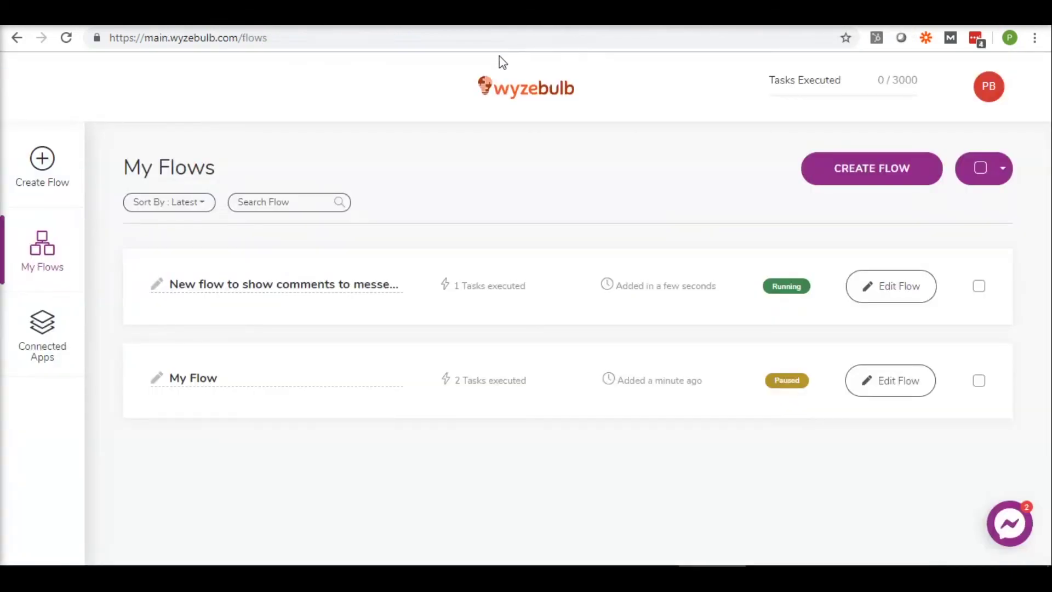
Step: Pause the comment-to-Messenger flow via the bulk actions in My Flows
{"action": "left_click", "coordinate": [980, 287]}
{"action": "left_click", "coordinate": [1003, 169]}
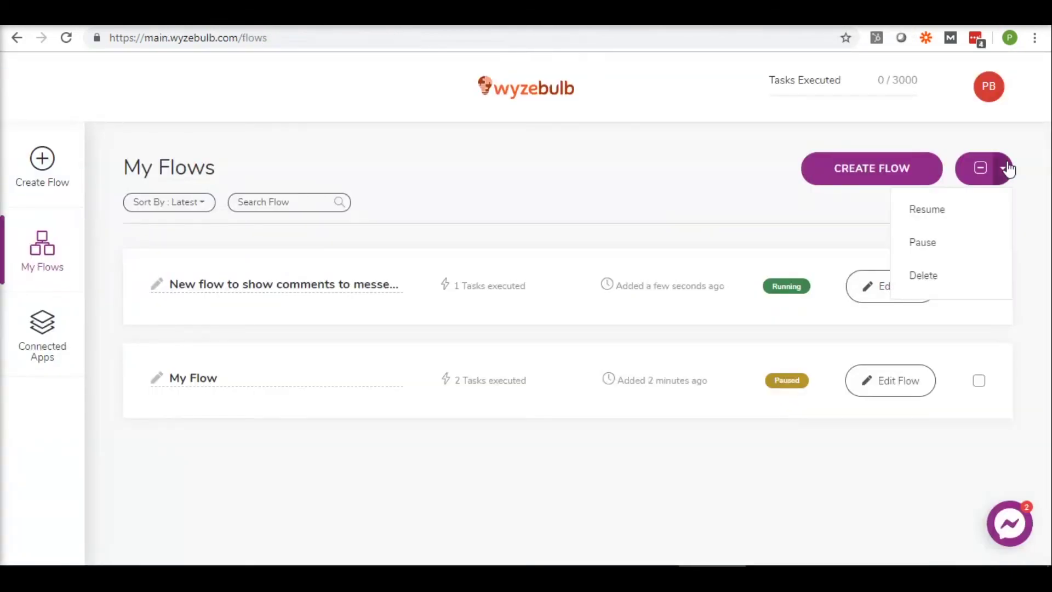
{"action": "left_click", "coordinate": [939, 243]}
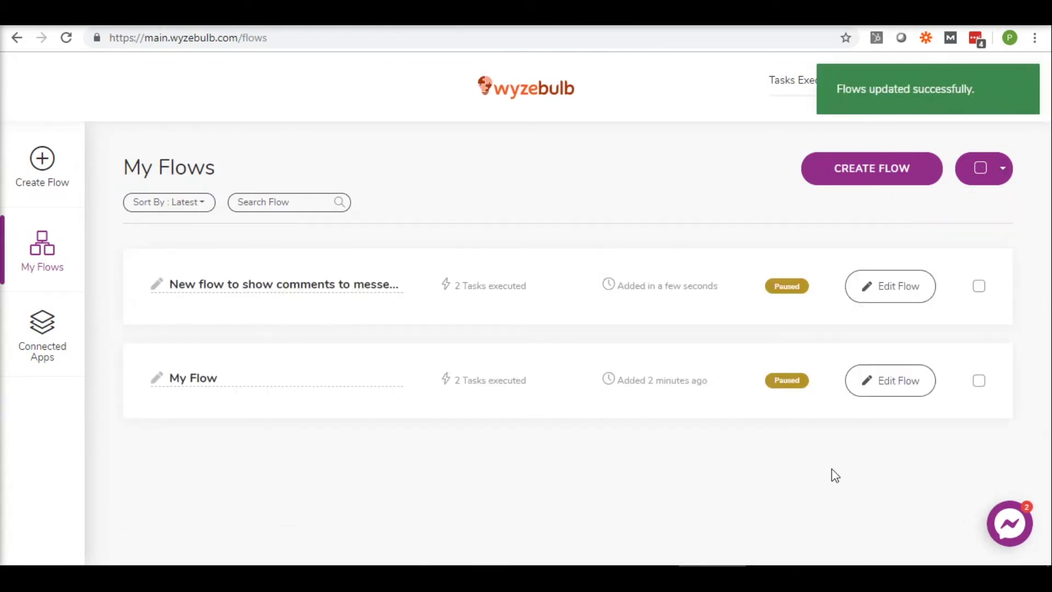